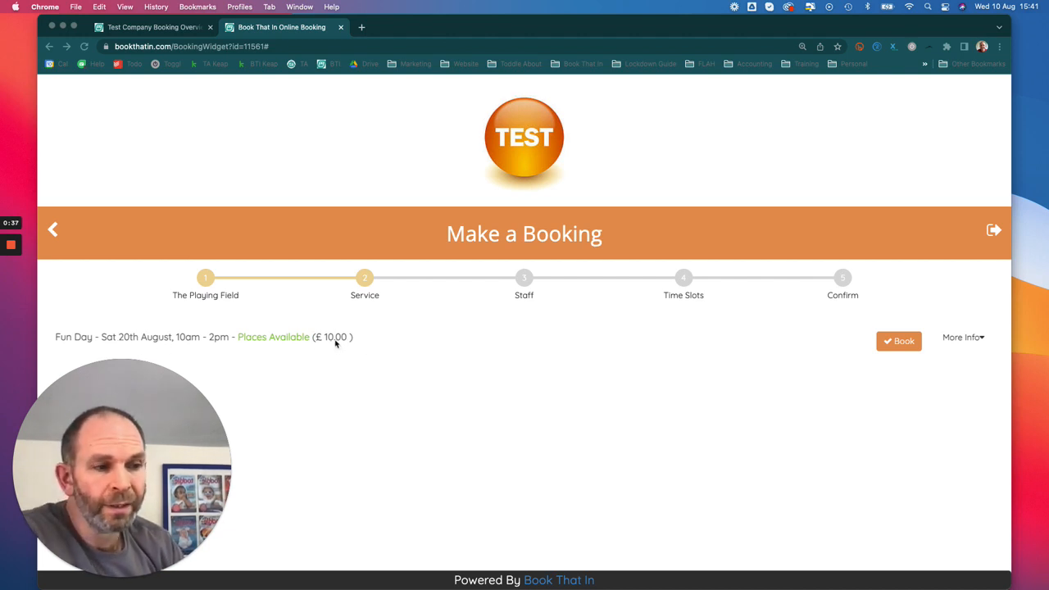
- Open the Fun Day booking for Sat 20th August, check its cost on the review page, and return to the service list
{"action": "left_click", "coordinate": [336, 341]}
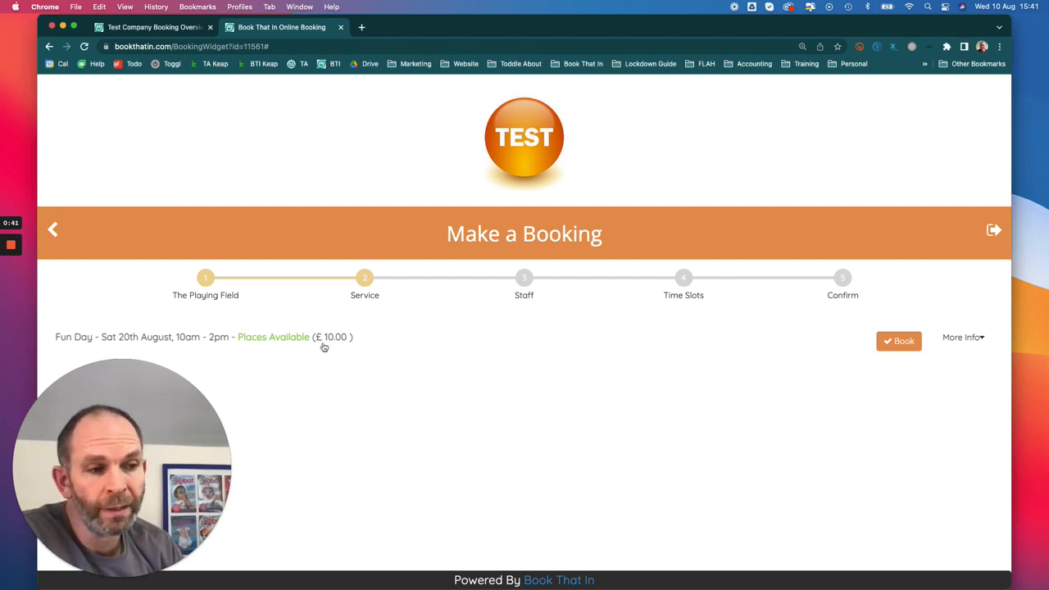
{"action": "left_click", "coordinate": [898, 343]}
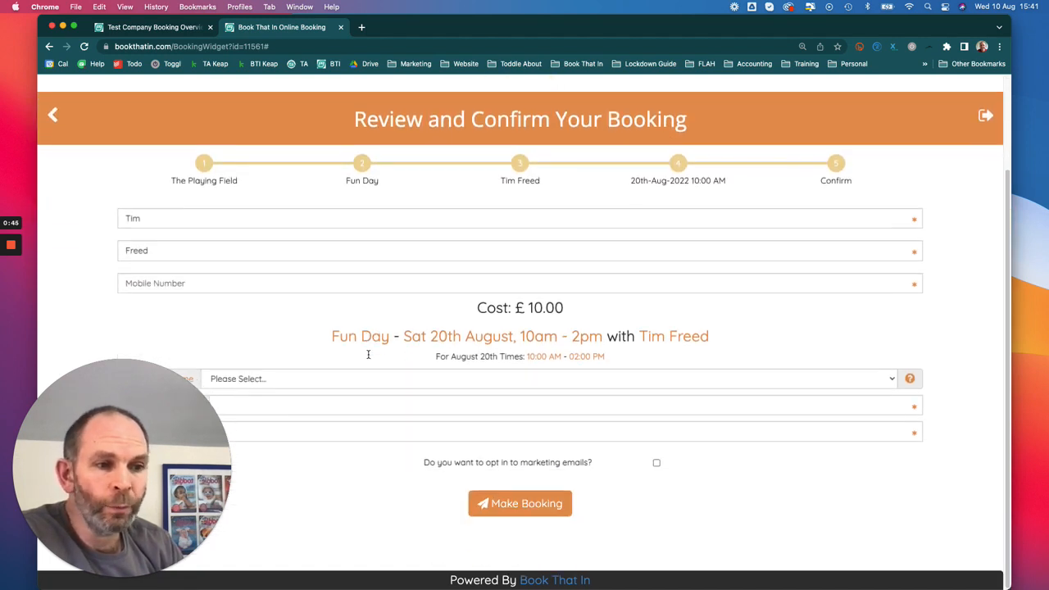
{"action": "left_click_drag", "start_coordinate": [479, 310], "coordinate": [583, 315]}
{"action": "left_click", "coordinate": [564, 315]}
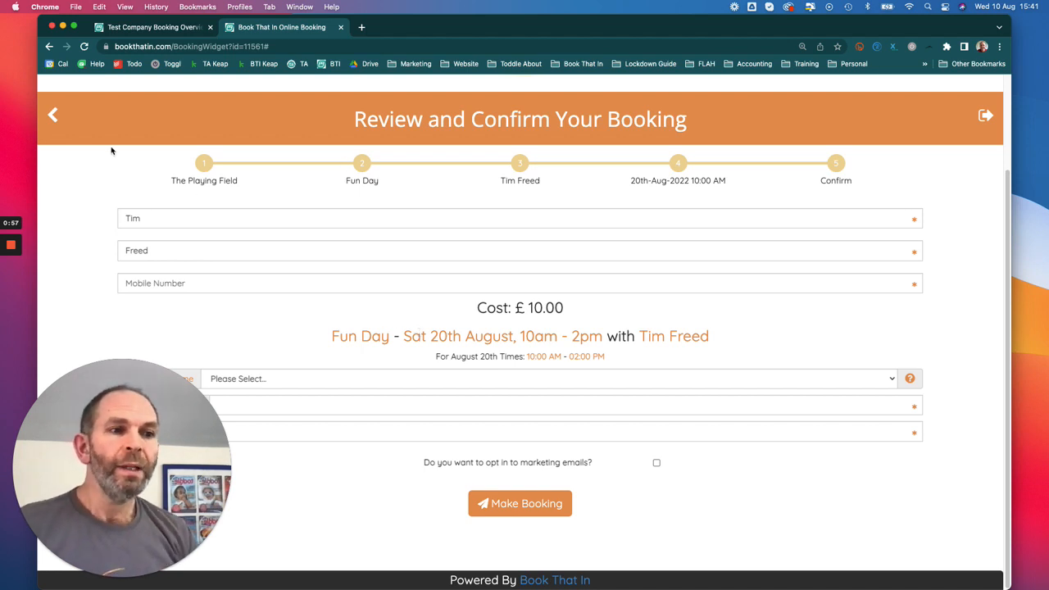
{"action": "left_click", "coordinate": [53, 115]}
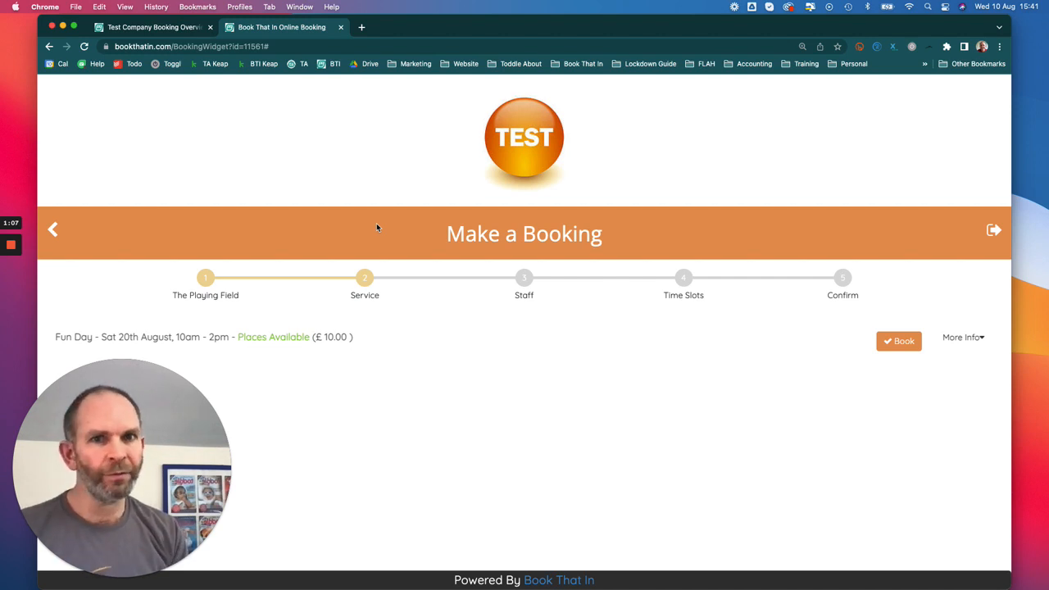
- Switch to the classes and events overview and open the price bands of the Fun Day event at The Playing Field
{"action": "left_click", "coordinate": [162, 29]}
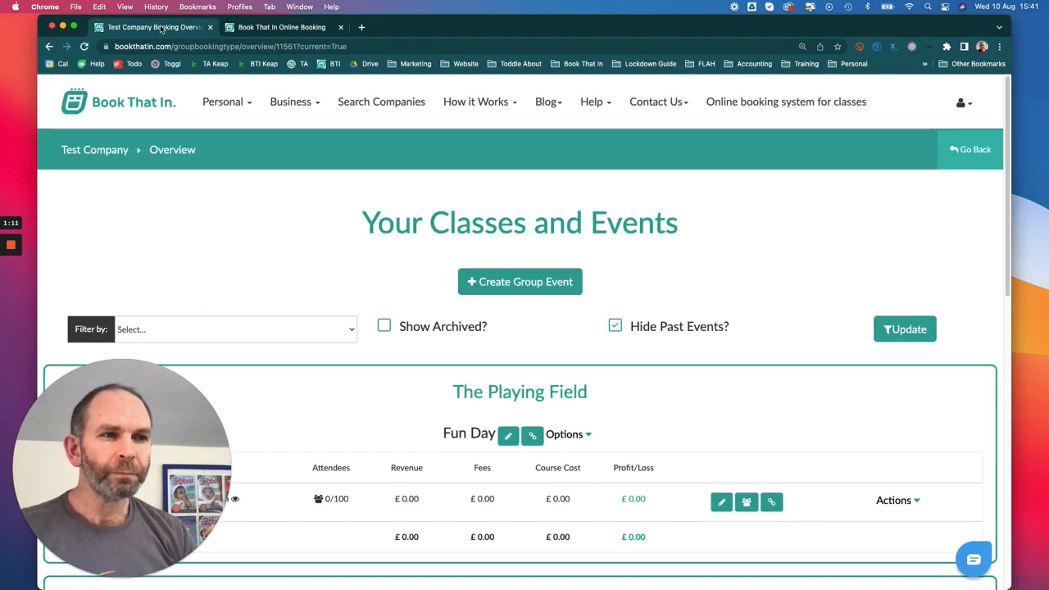
{"action": "left_click", "coordinate": [310, 105]}
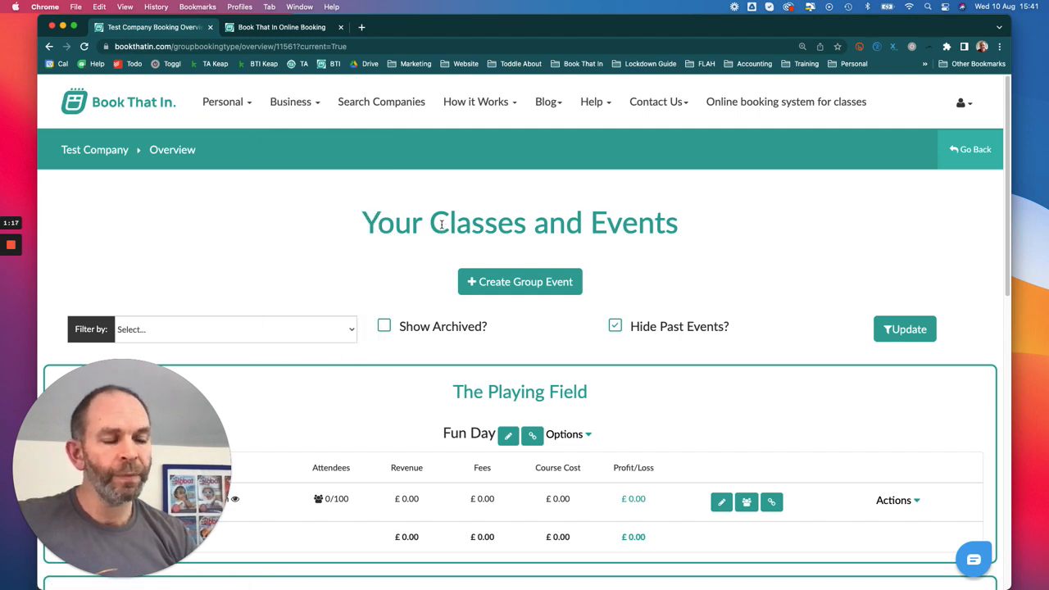
{"action": "scroll", "coordinate": [440, 227], "scroll_direction": "down", "scroll_amount": 5}
{"action": "scroll", "coordinate": [440, 233], "scroll_direction": "up", "scroll_amount": 3}
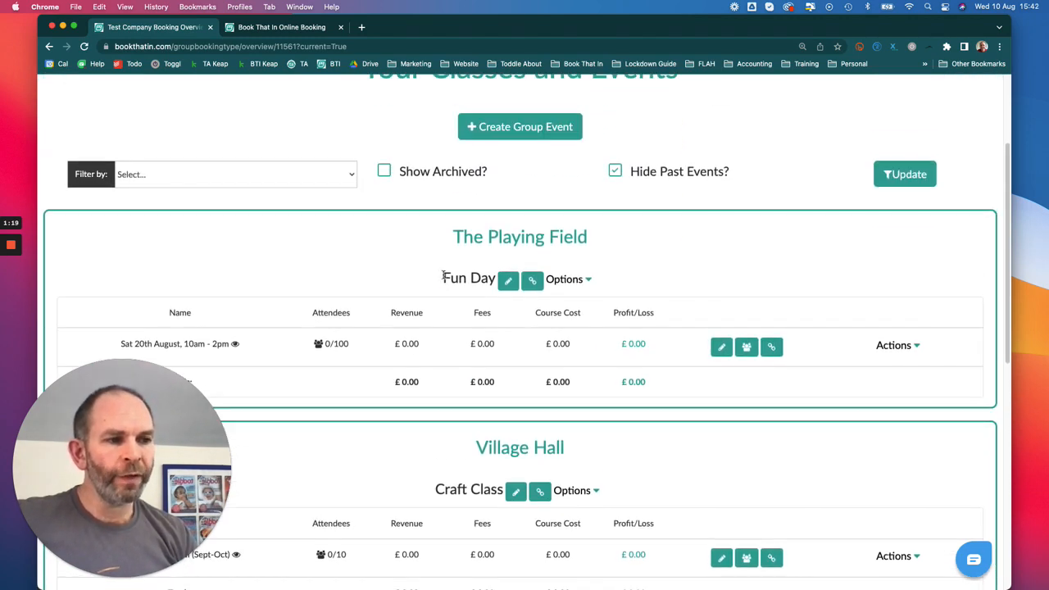
{"action": "left_click_drag", "start_coordinate": [445, 278], "coordinate": [488, 279]}
{"action": "scroll", "coordinate": [411, 274], "scroll_direction": "down", "scroll_amount": 1}
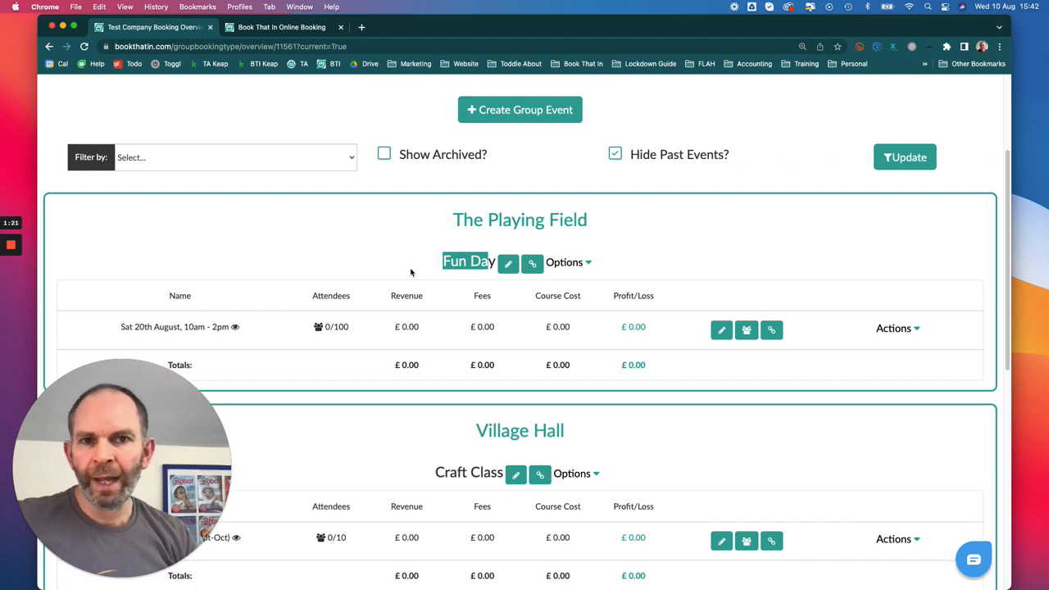
{"action": "left_click", "coordinate": [541, 252]}
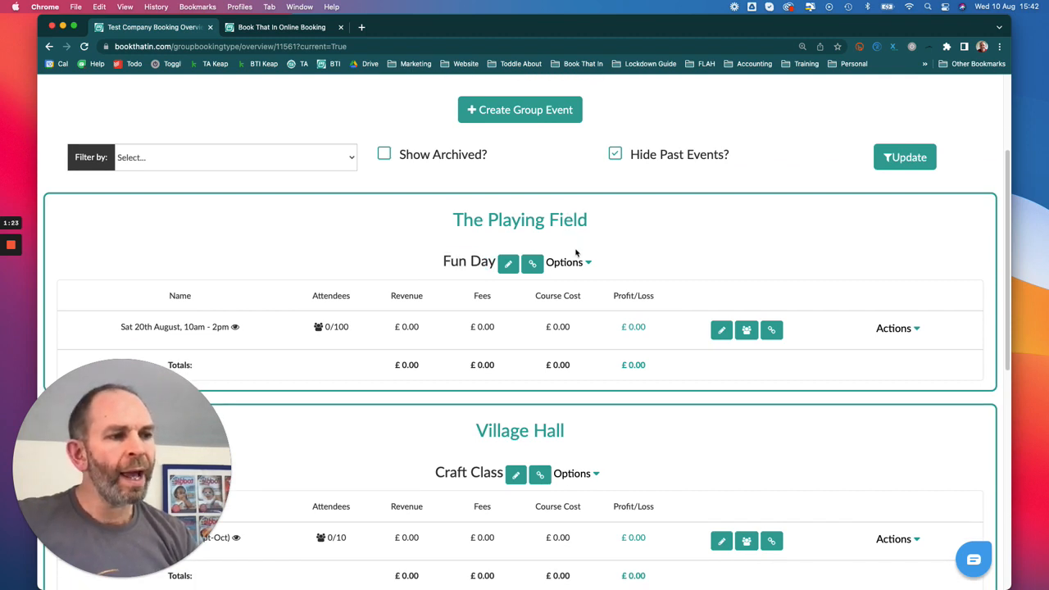
{"action": "left_click", "coordinate": [574, 265]}
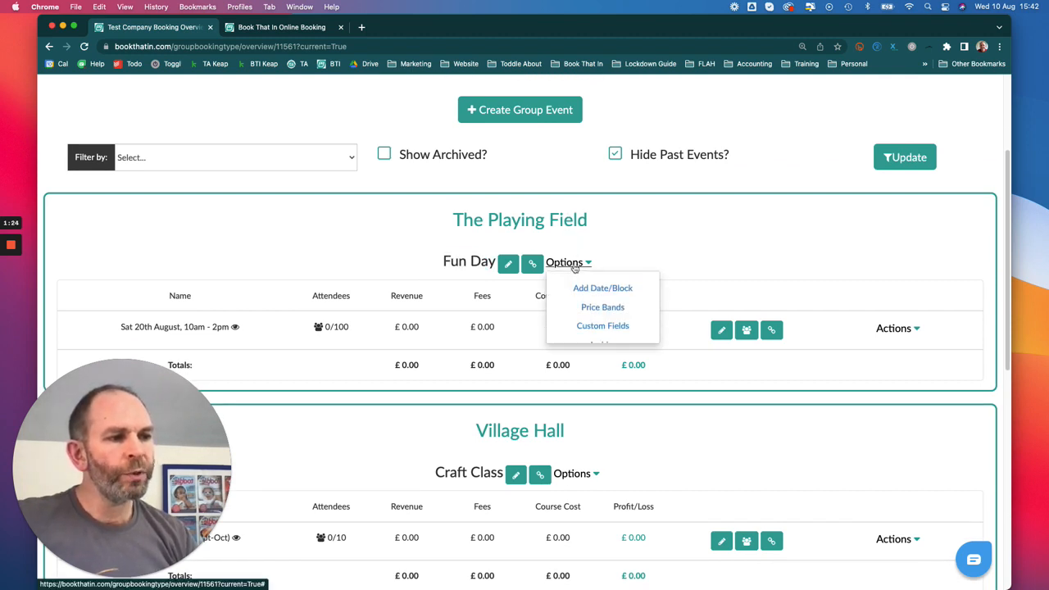
{"action": "left_click", "coordinate": [606, 307]}
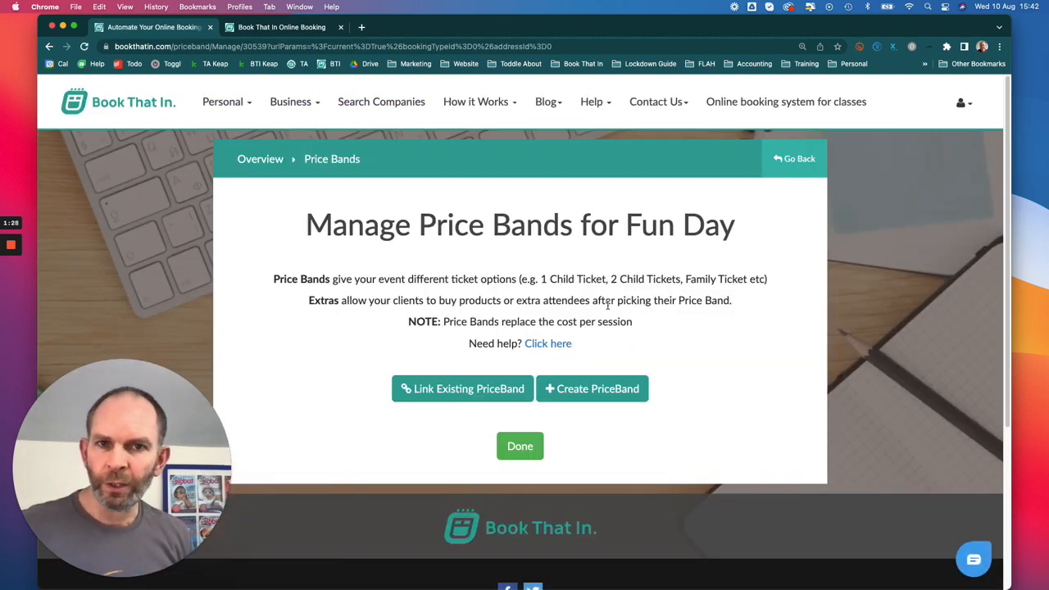
- Start a new price band named "1 Ticket" with the description "Books 1 person for the event"
{"action": "left_click", "coordinate": [606, 391]}
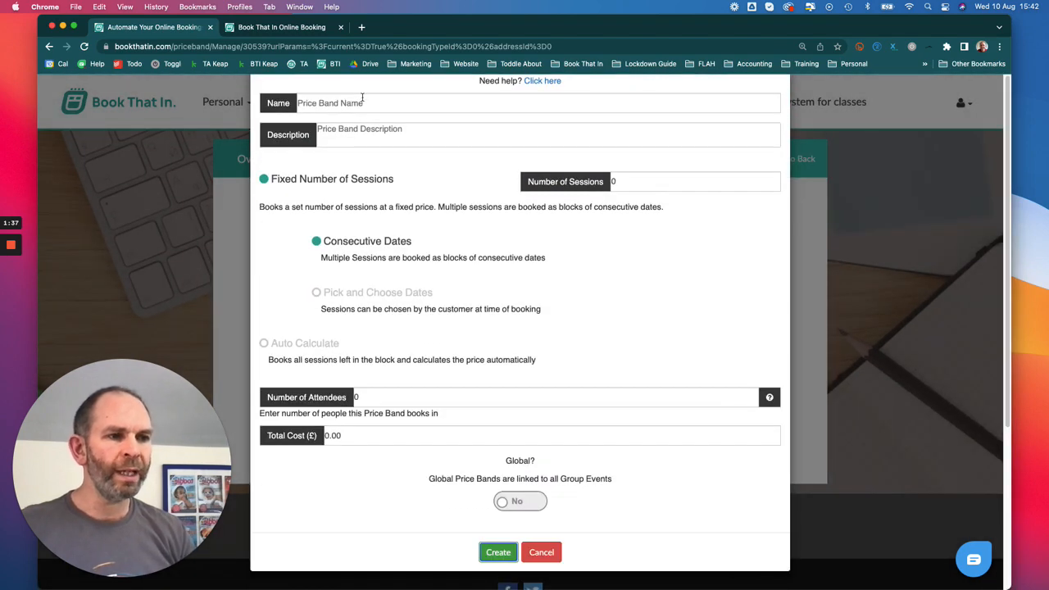
{"action": "left_click", "coordinate": [362, 100]}
{"action": "type", "text": "1 T"}
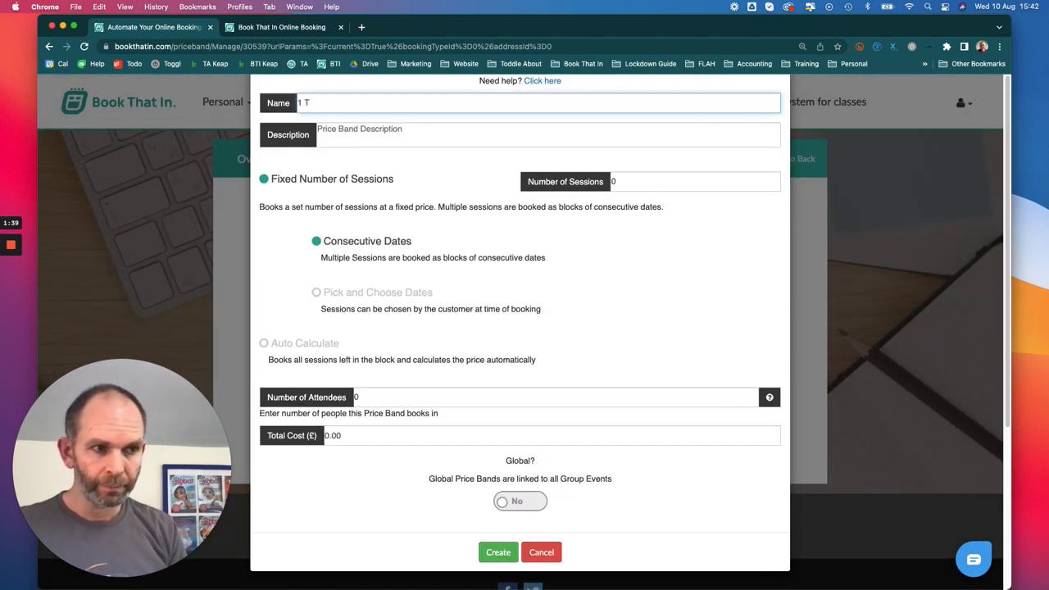
{"action": "type", "text": "ickets"}
{"action": "key", "text": "BackSpace"}
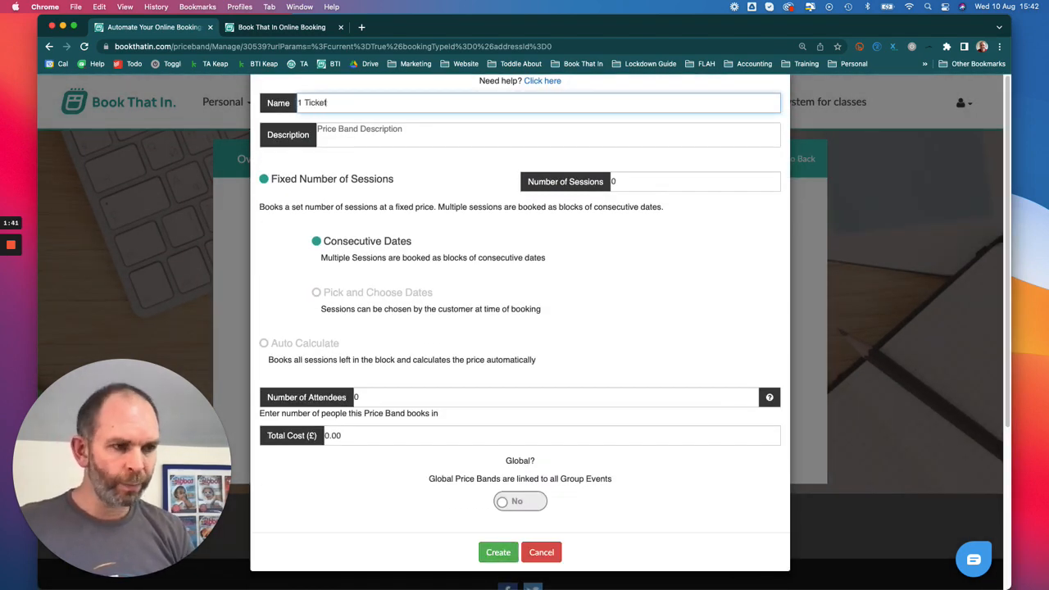
{"action": "left_click", "coordinate": [370, 128]}
{"action": "type", "text": "Book"}
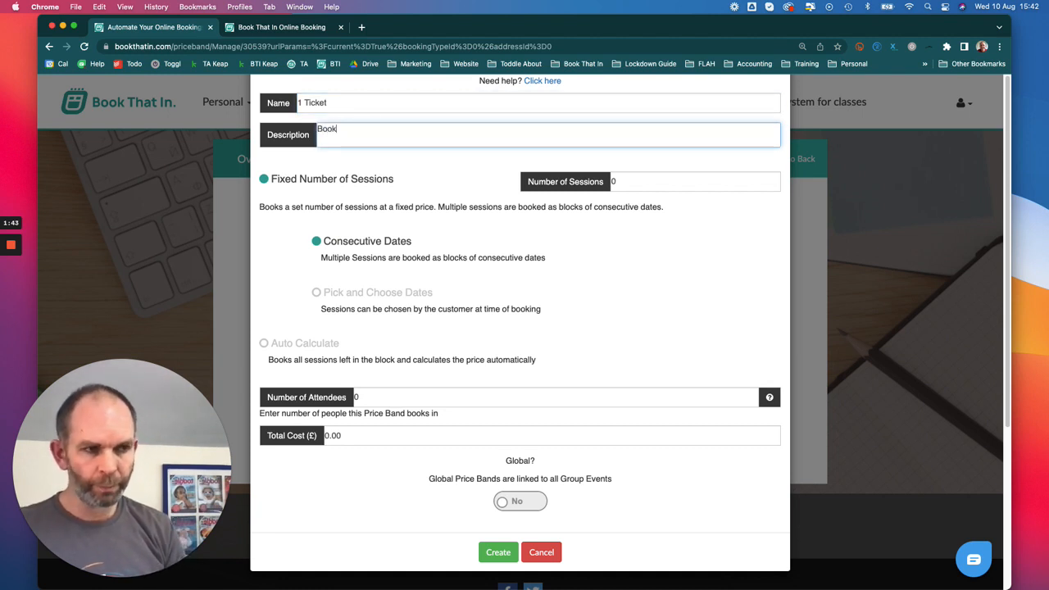
{"action": "type", "text": "s i"}
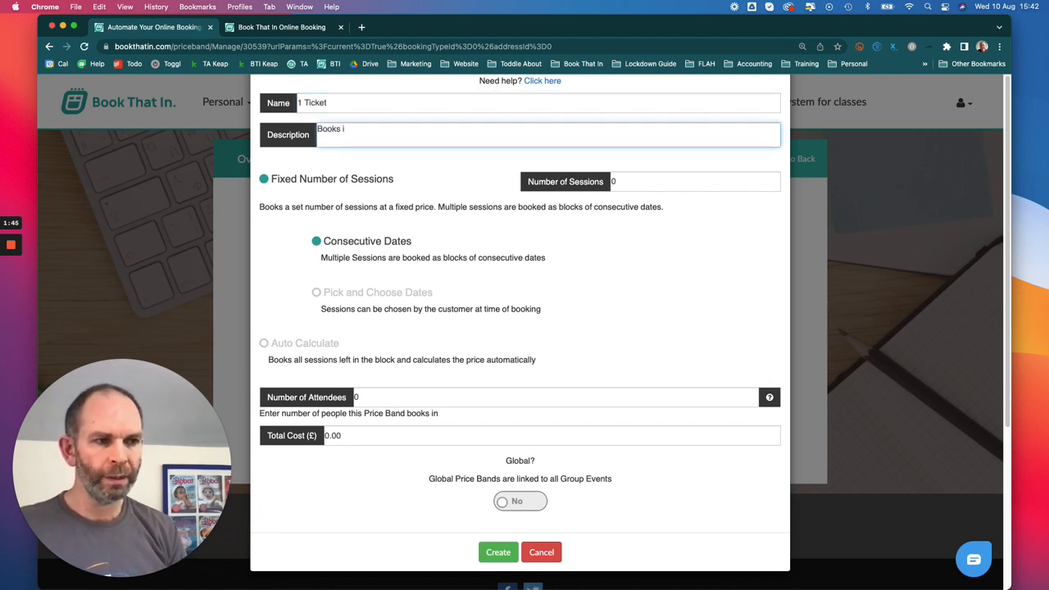
{"action": "type", "text": "n person f"}
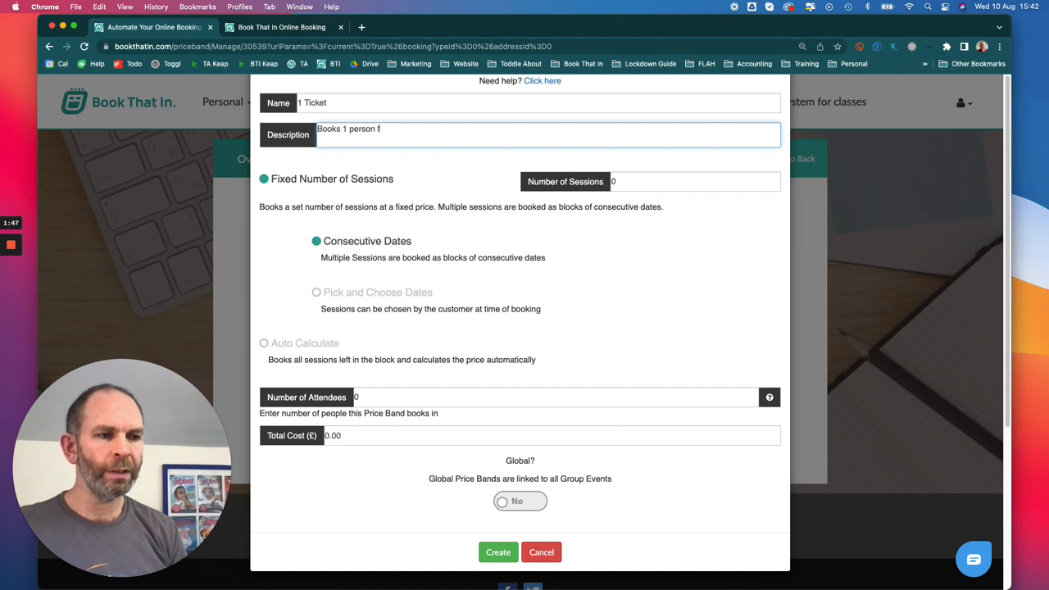
{"action": "type", "text": "or the event"}
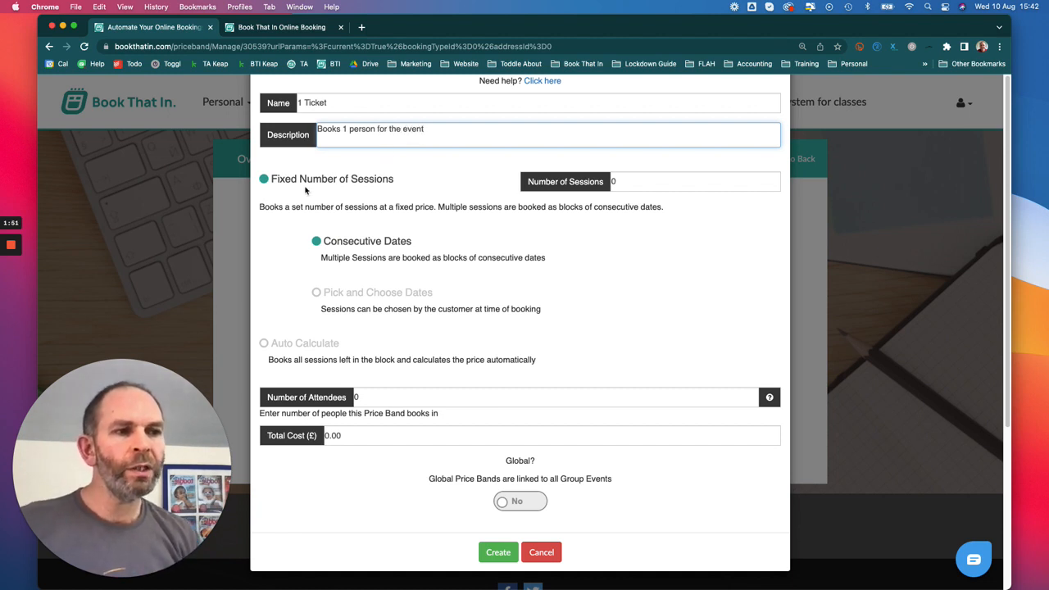
- Set the number of sessions to 1 and try the Auto Calculate option before switching back to Fixed Number of Sessions
{"action": "left_click", "coordinate": [380, 181]}
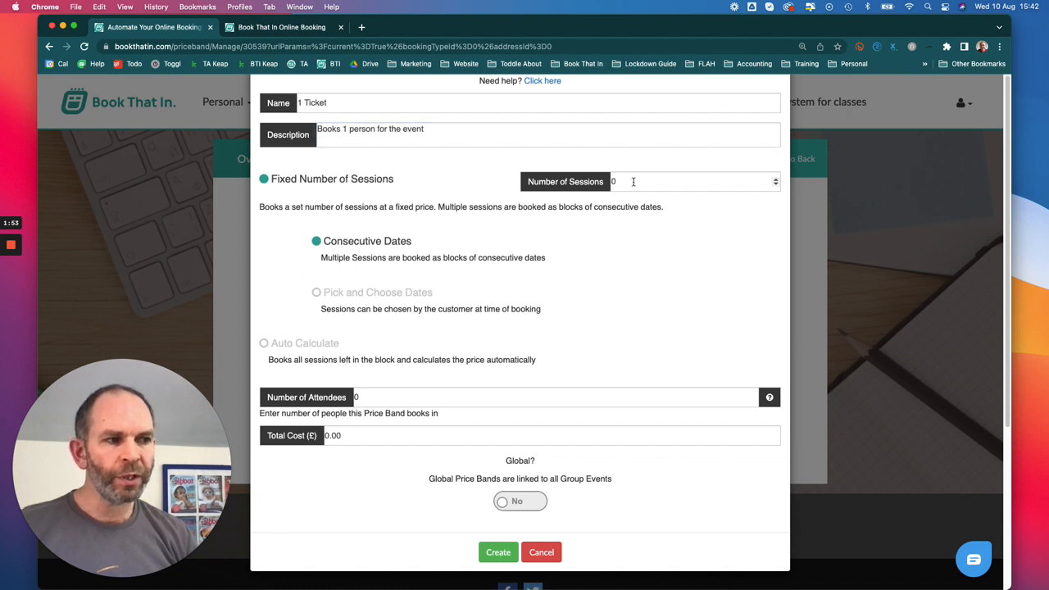
{"action": "left_click", "coordinate": [601, 178]}
{"action": "type", "text": "1"}
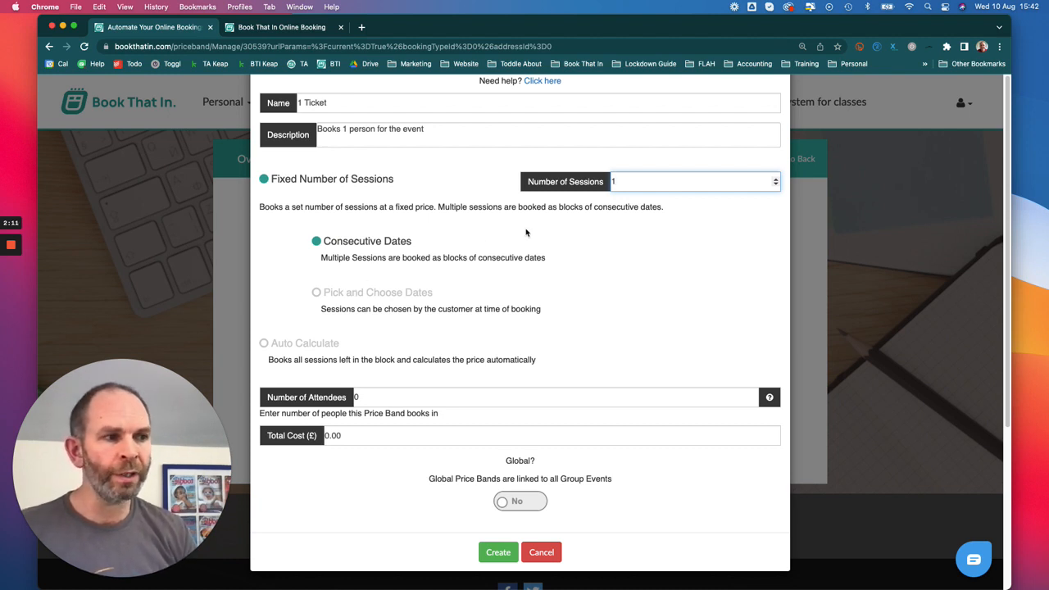
{"action": "left_click_drag", "start_coordinate": [631, 180], "coordinate": [610, 182]}
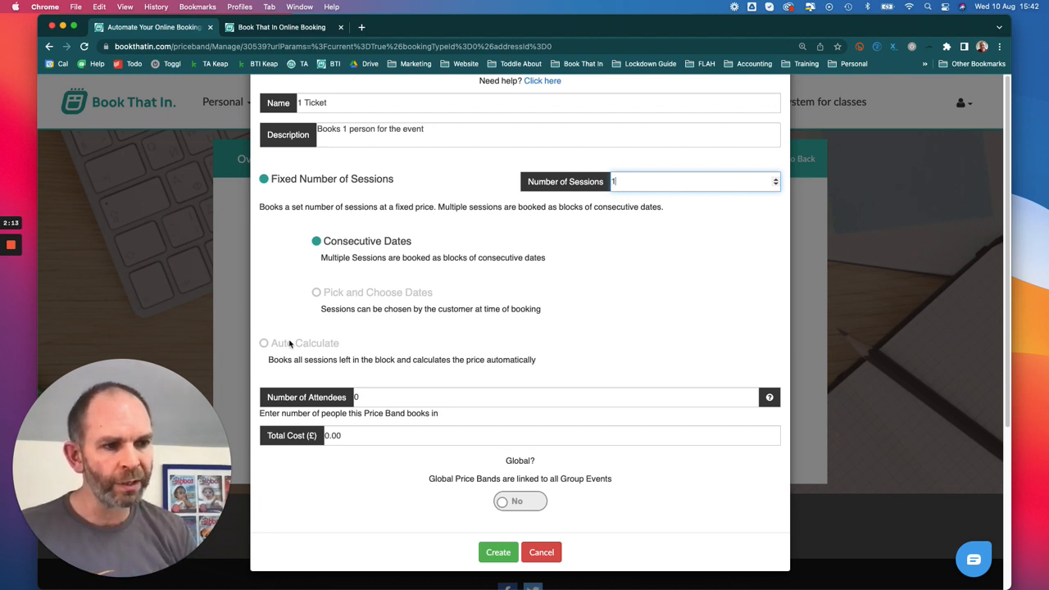
{"action": "left_click", "coordinate": [265, 344]}
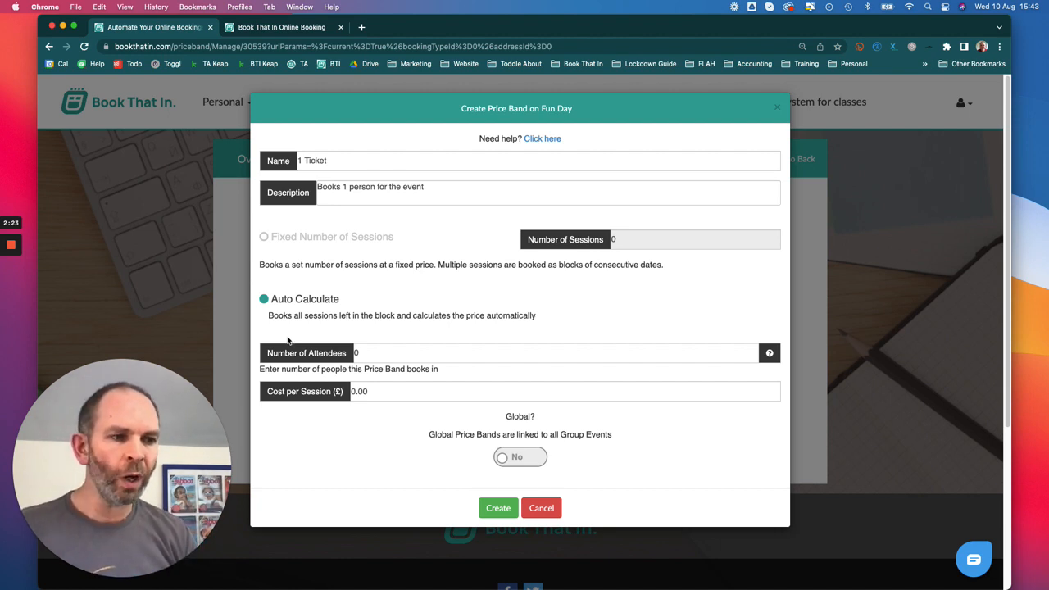
{"action": "left_click", "coordinate": [263, 238]}
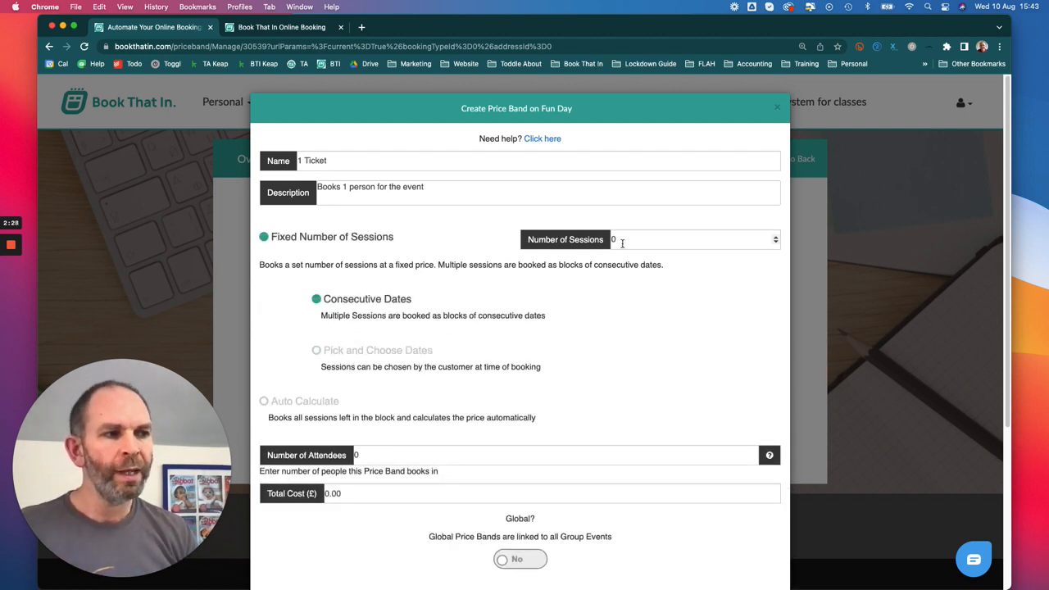
- Set the price band's number of sessions to 1 and its number of attendees to 1
{"action": "double_click", "coordinate": [621, 239]}
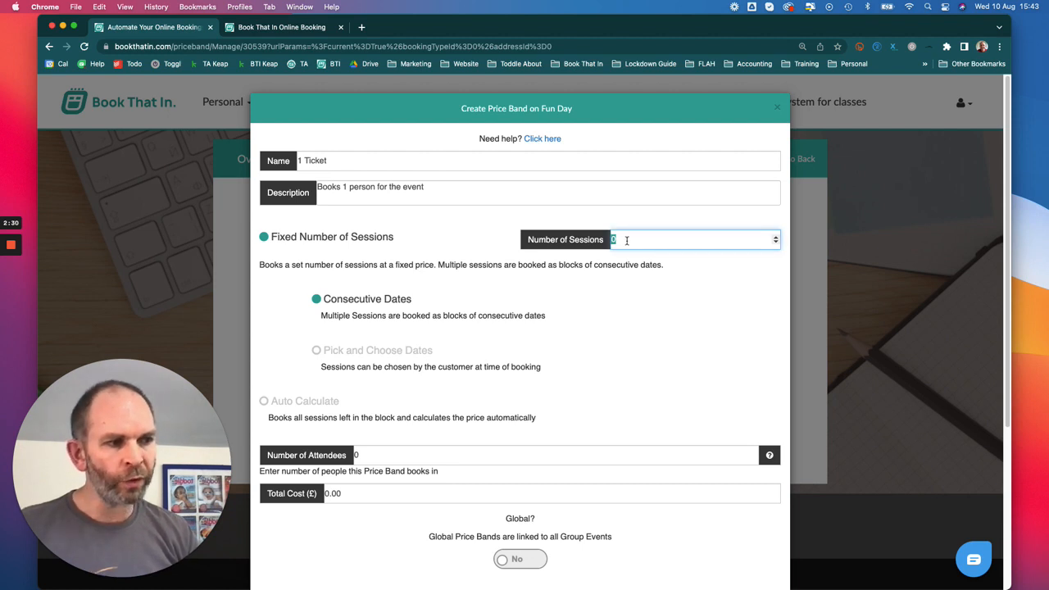
{"action": "type", "text": "1"}
{"action": "scroll", "coordinate": [446, 314], "scroll_direction": "down", "scroll_amount": 1}
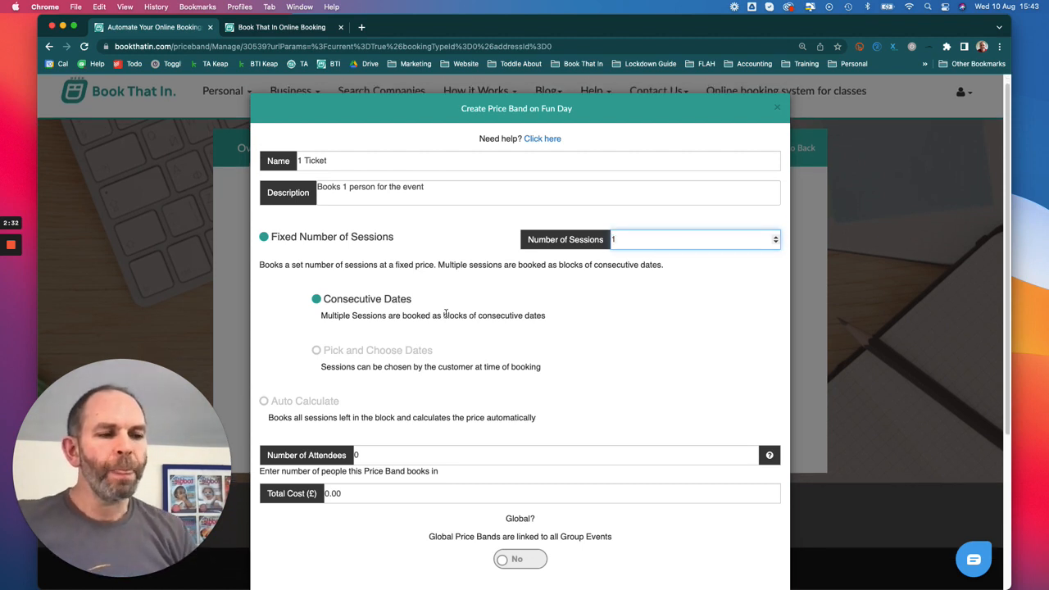
{"action": "double_click", "coordinate": [366, 456]}
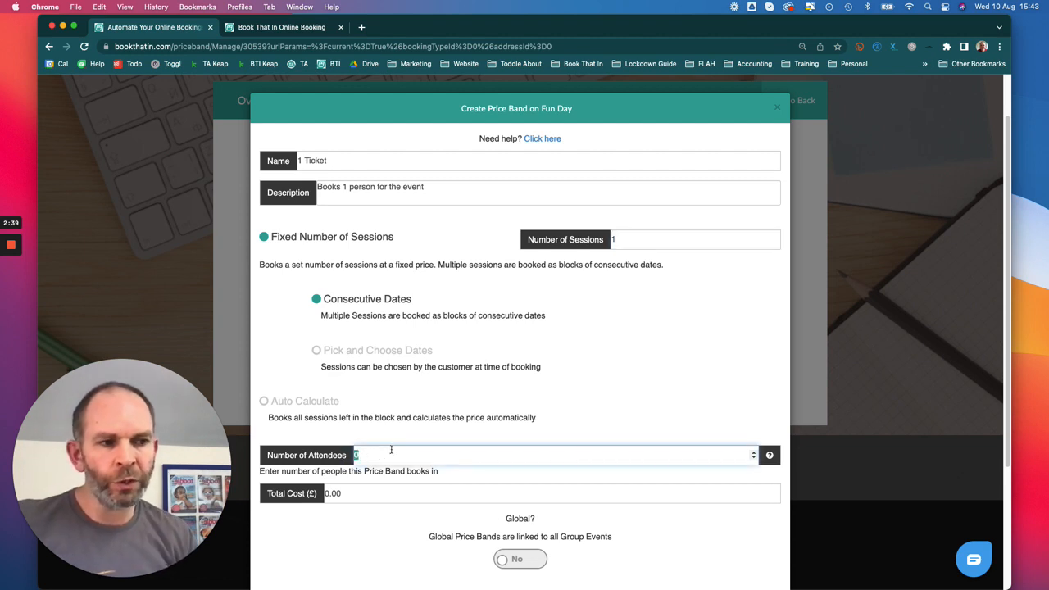
{"action": "type", "text": "1"}
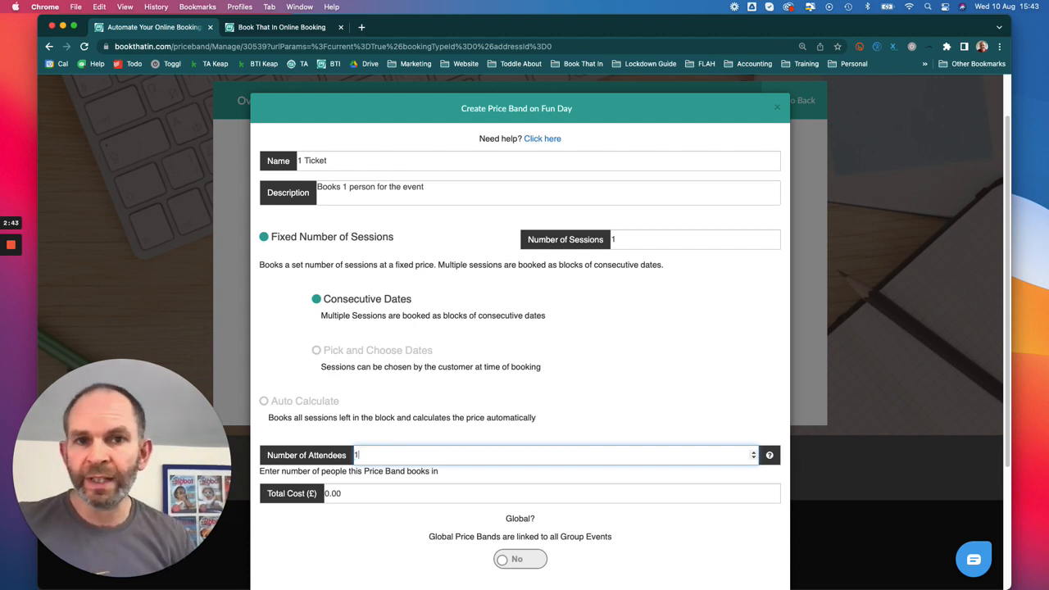
- Set the total cost to £10 and create the price band without making it global
{"action": "left_click", "coordinate": [337, 492]}
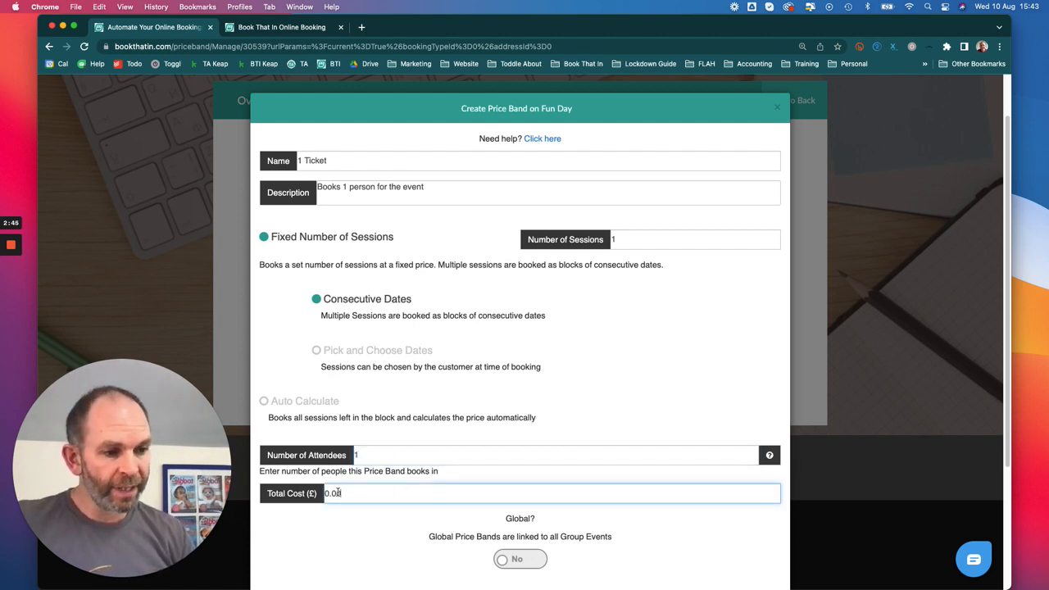
{"action": "left_click_drag", "start_coordinate": [337, 493], "coordinate": [316, 492]}
{"action": "type", "text": "10"}
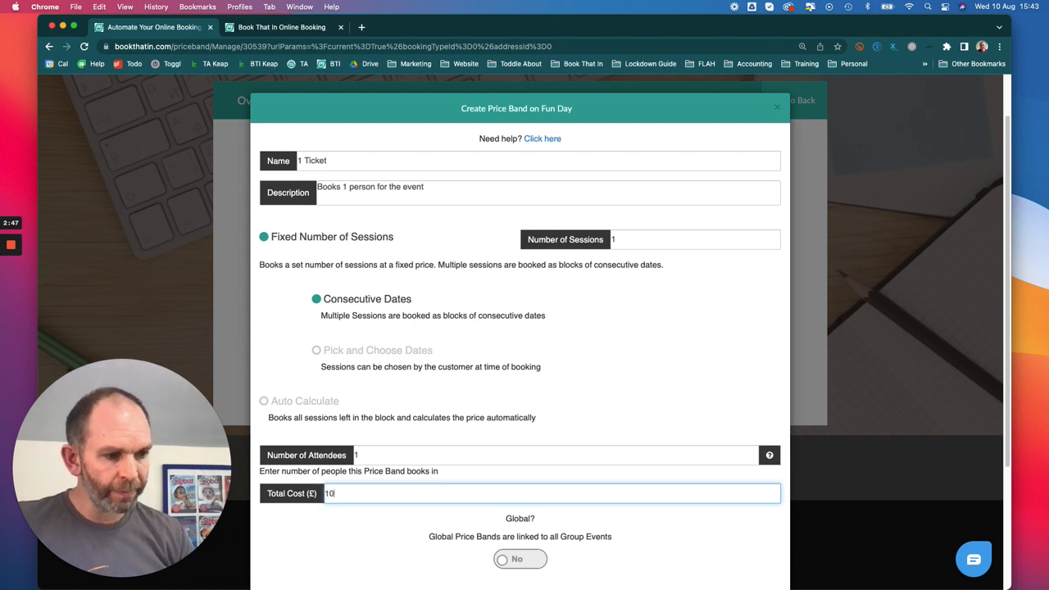
{"action": "scroll", "coordinate": [457, 486], "scroll_direction": "down", "scroll_amount": 3}
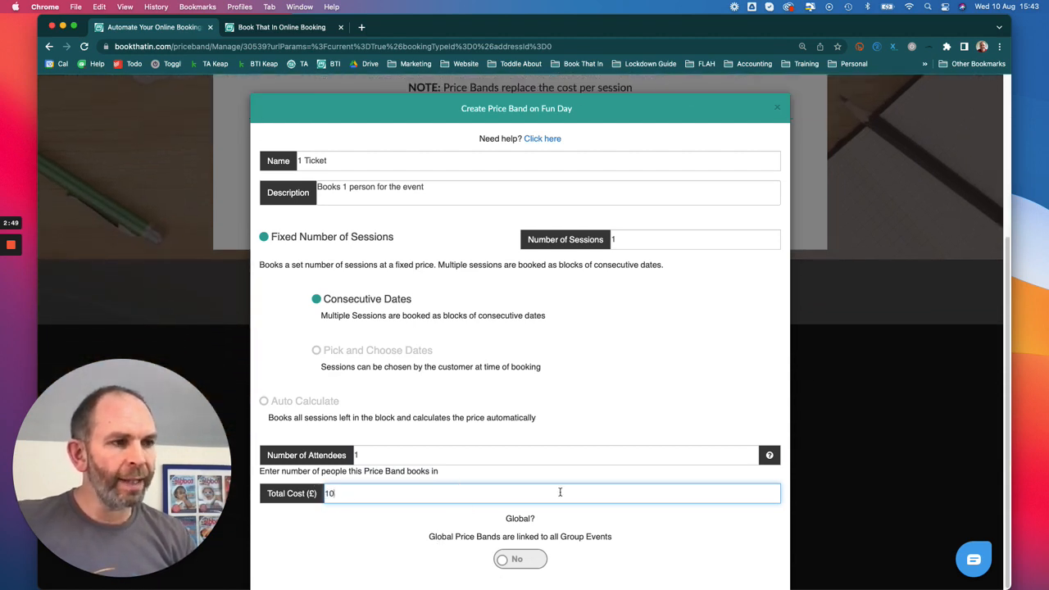
{"action": "key", "text": "super+minus"}
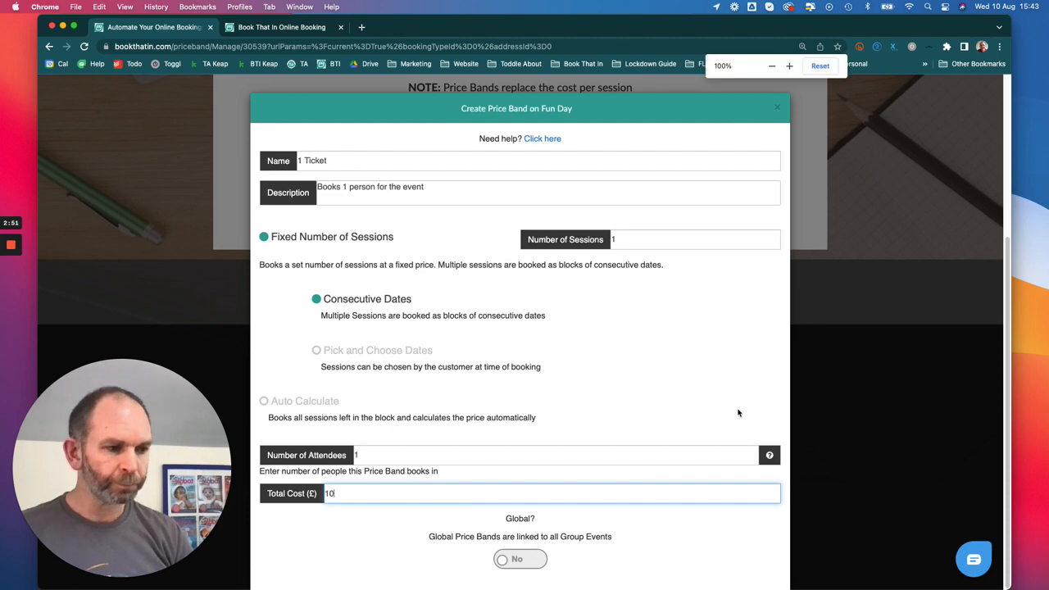
{"action": "left_click", "coordinate": [509, 560]}
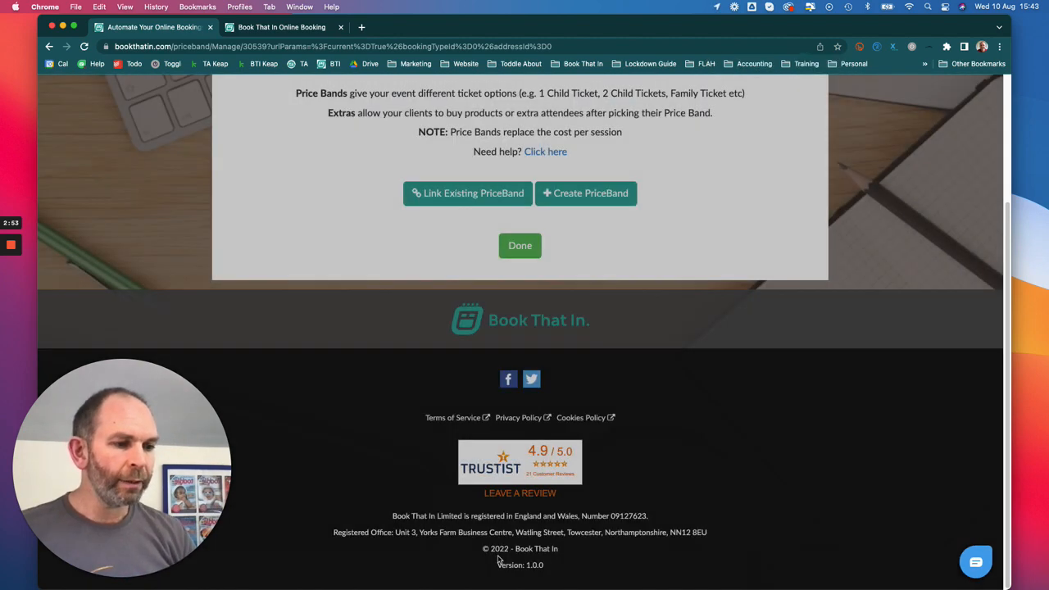
{"action": "key", "text": "super+plus"}
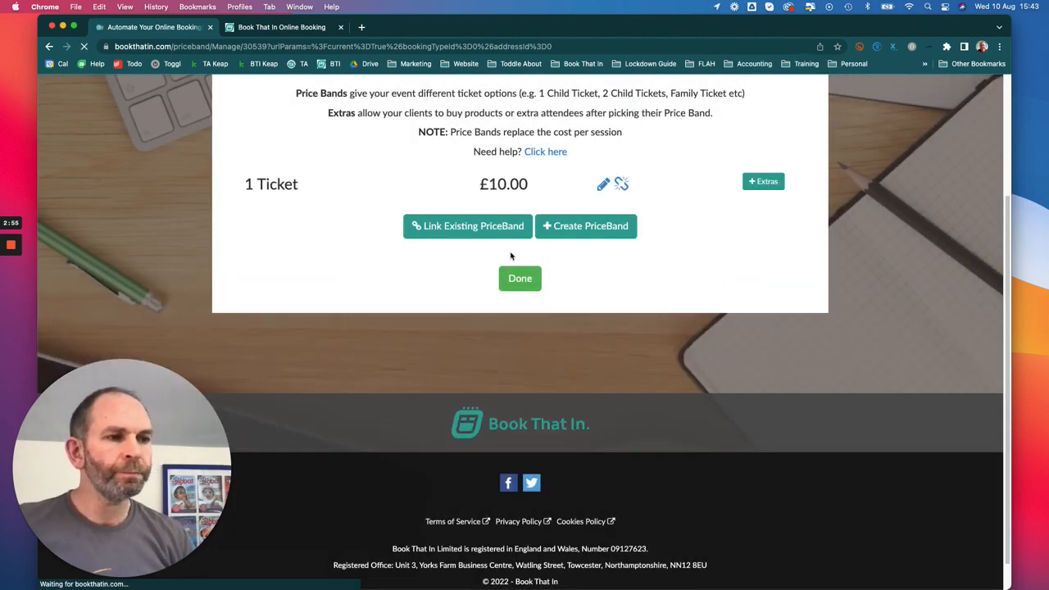
{"action": "scroll", "coordinate": [525, 279], "scroll_direction": "up", "scroll_amount": 3}
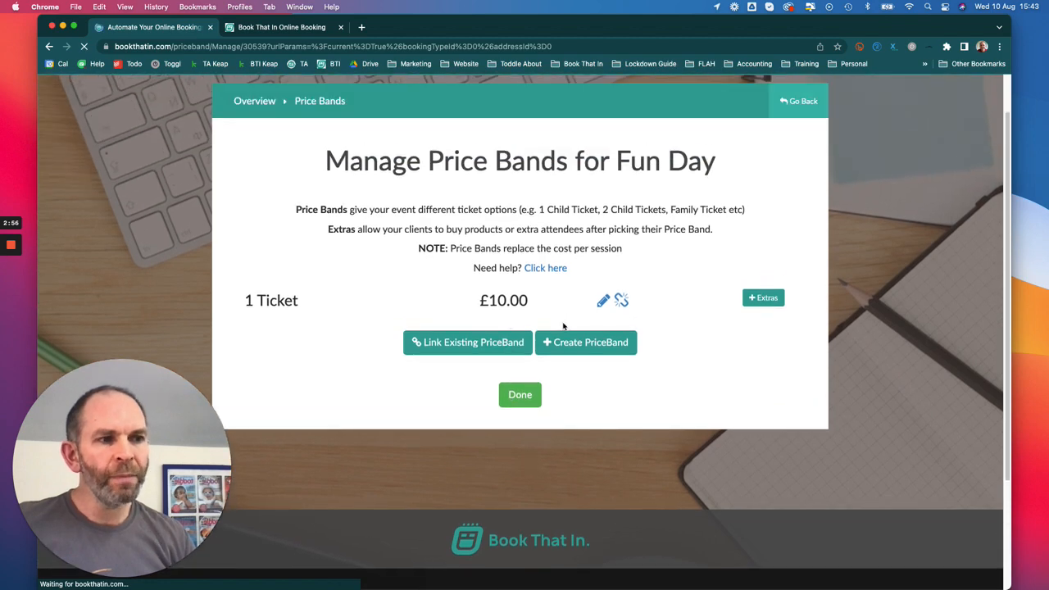
- Open the Fun Day booking on the online booking page and check how the 1 Ticket price band is presented
{"action": "left_click", "coordinate": [285, 27]}
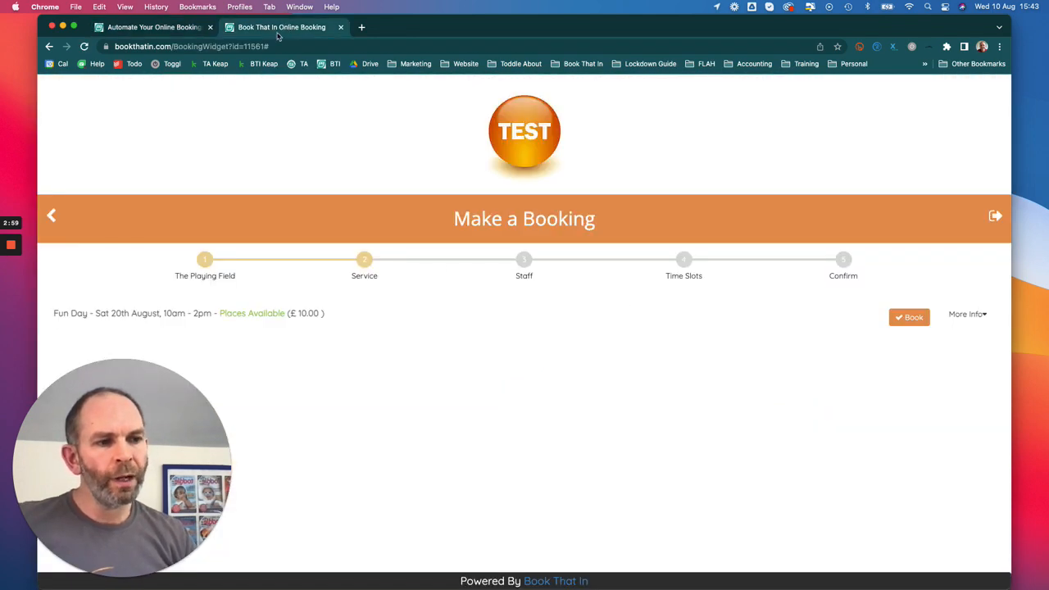
{"action": "left_click", "coordinate": [903, 318]}
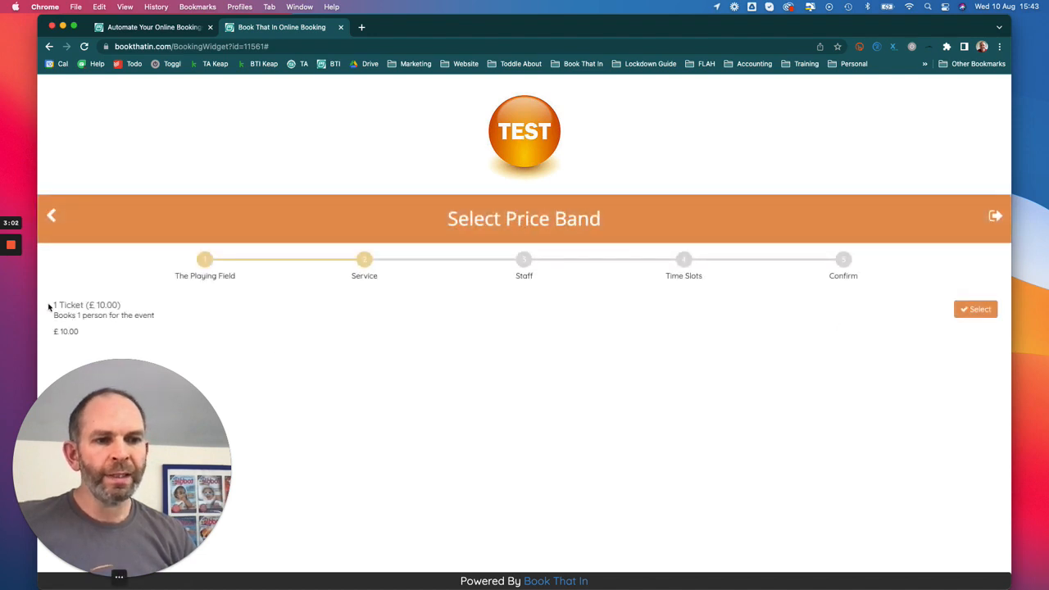
{"action": "left_click_drag", "start_coordinate": [52, 304], "coordinate": [88, 333]}
{"action": "left_click", "coordinate": [89, 334]}
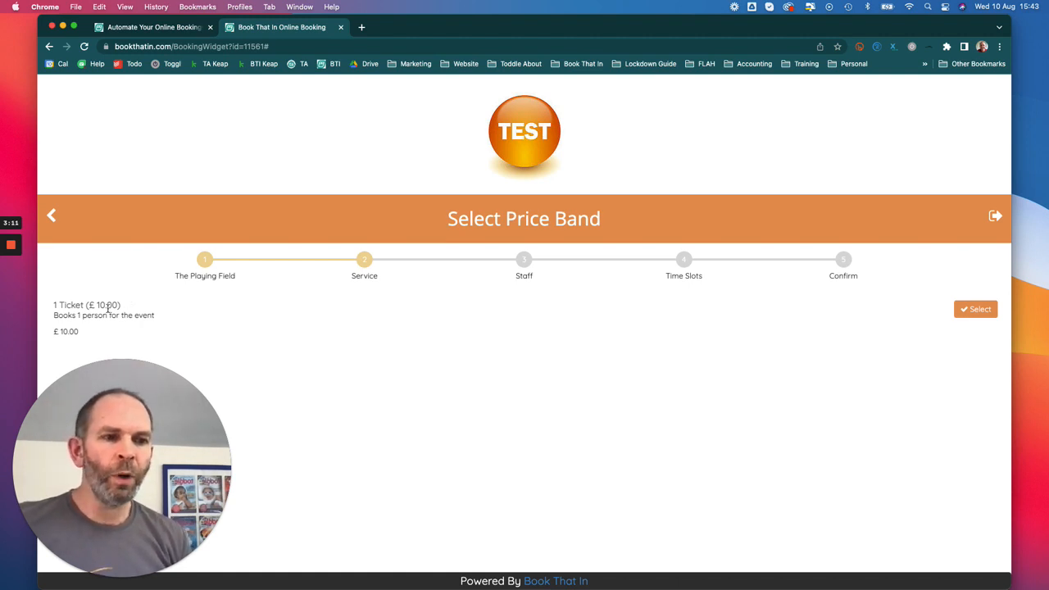
- Return to the Fun Day price band management page and start a new price band named "2 Tickets"
{"action": "left_click", "coordinate": [164, 29]}
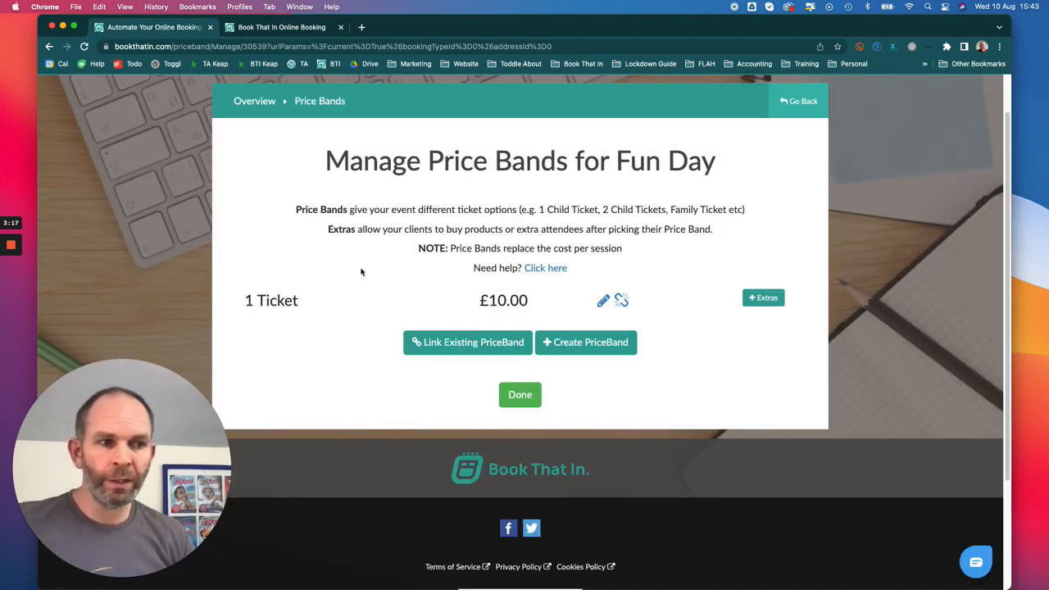
{"action": "double_click", "coordinate": [271, 301]}
{"action": "left_click", "coordinate": [574, 352]}
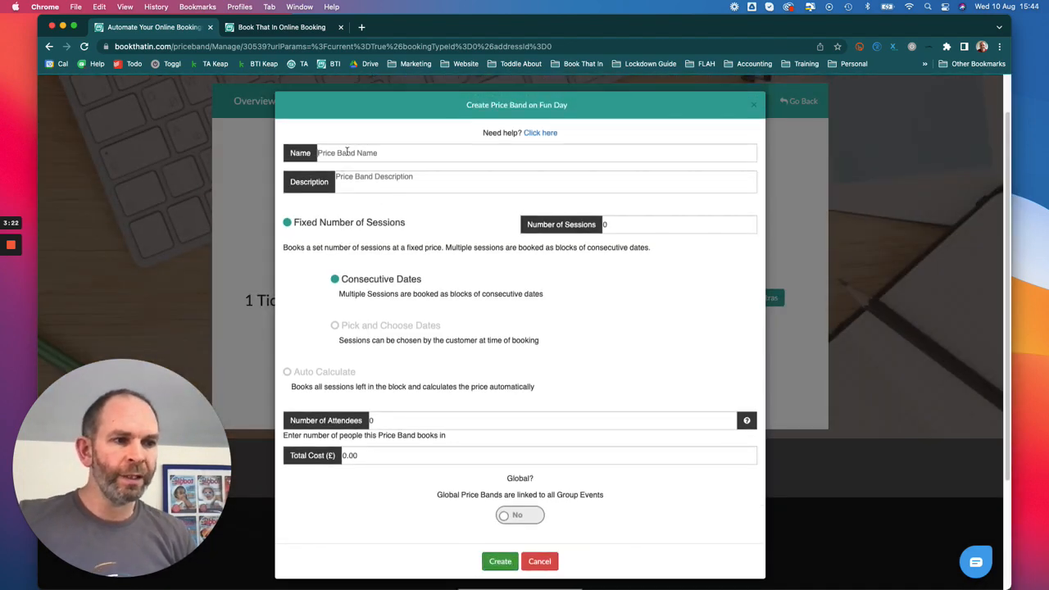
{"action": "left_click", "coordinate": [343, 153]}
{"action": "type", "text": "2"}
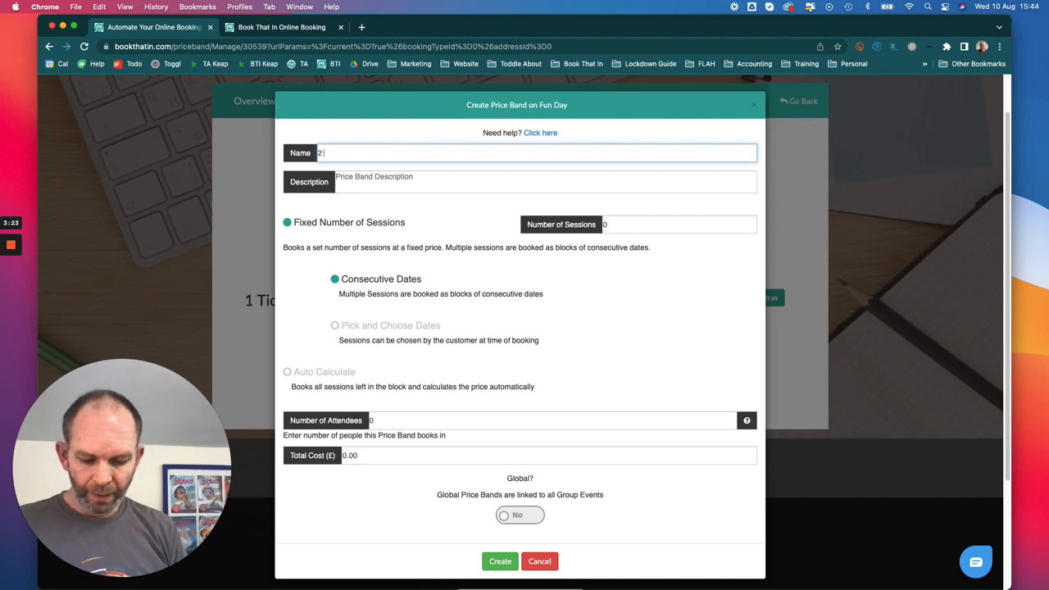
{"action": "type", "text": " Tickets"}
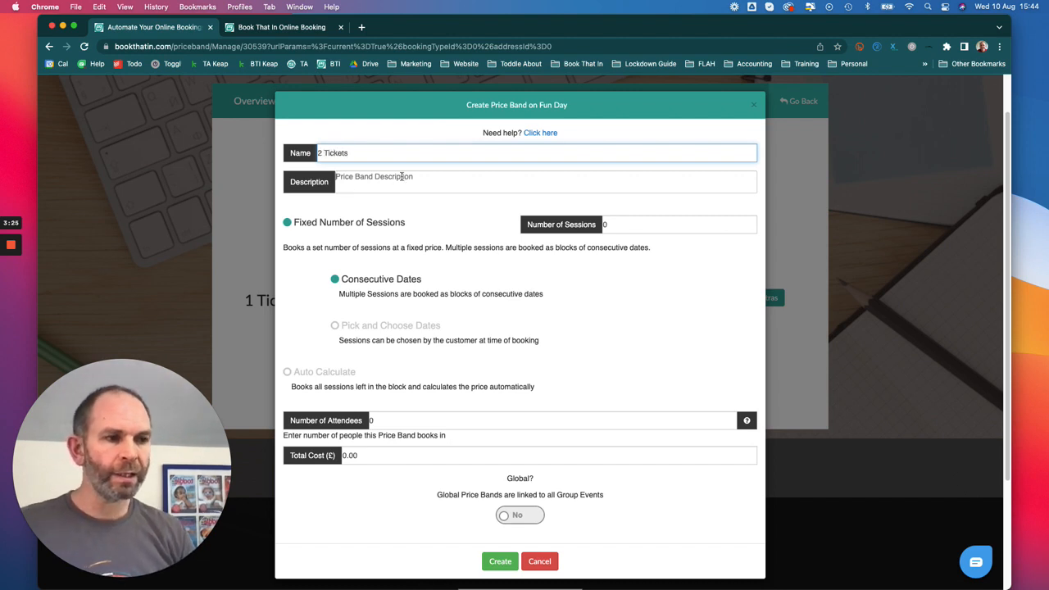
- Enter "Books a place for 2 people" as the new price band's description
{"action": "left_click", "coordinate": [402, 177]}
{"action": "type", "text": "Book a"}
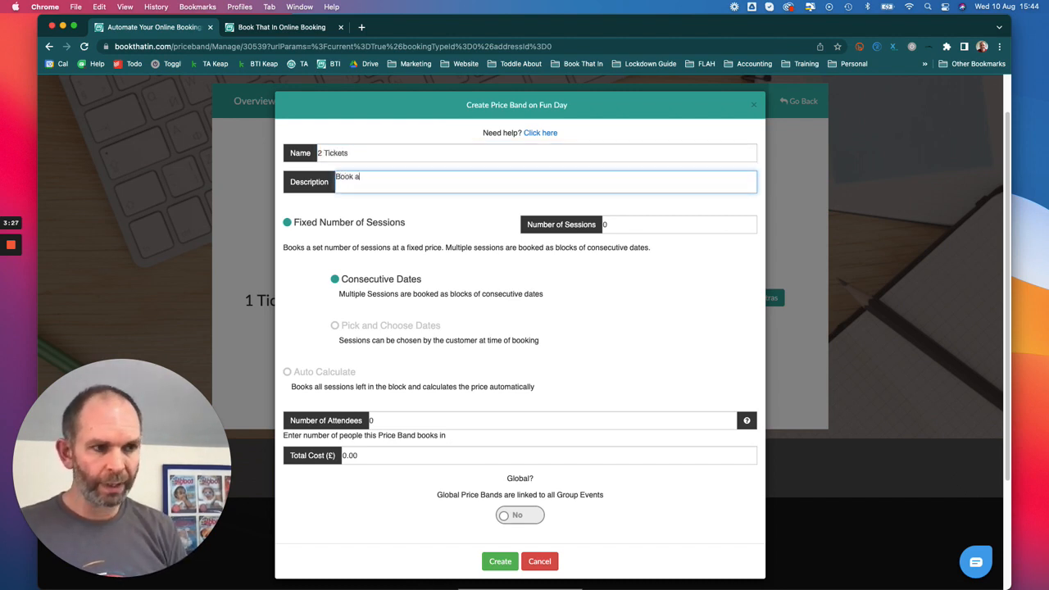
{"action": "key", "text": "BackSpace"}
{"action": "key", "text": "BackSpace"}
{"action": "type", "text": "s apl"}
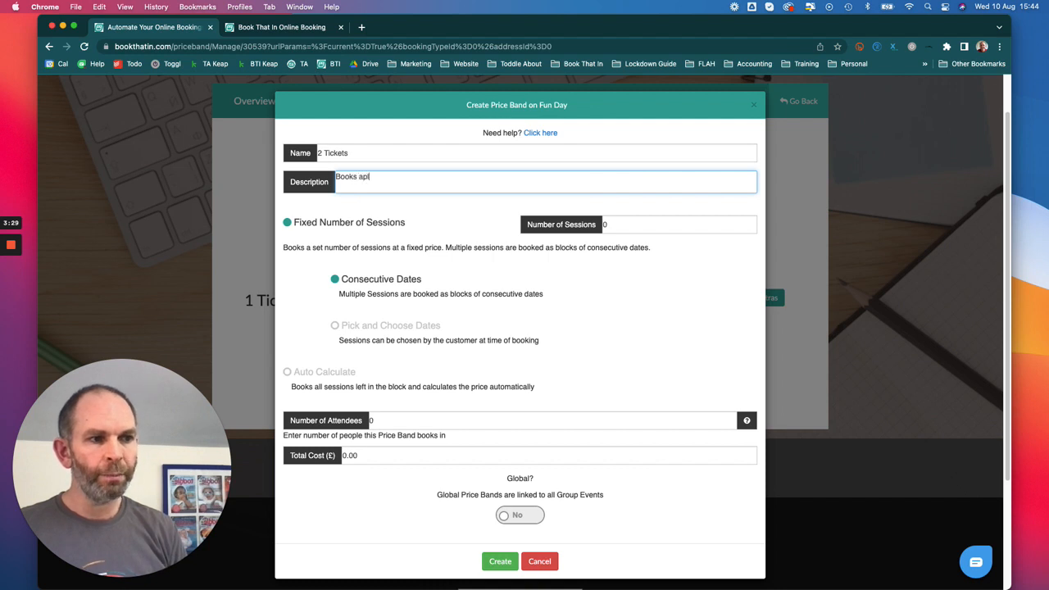
{"action": "key", "text": "BackSpace"}
{"action": "key", "text": "BackSpace"}
{"action": "type", "text": "place fo"}
{"action": "type", "text": "r 2"}
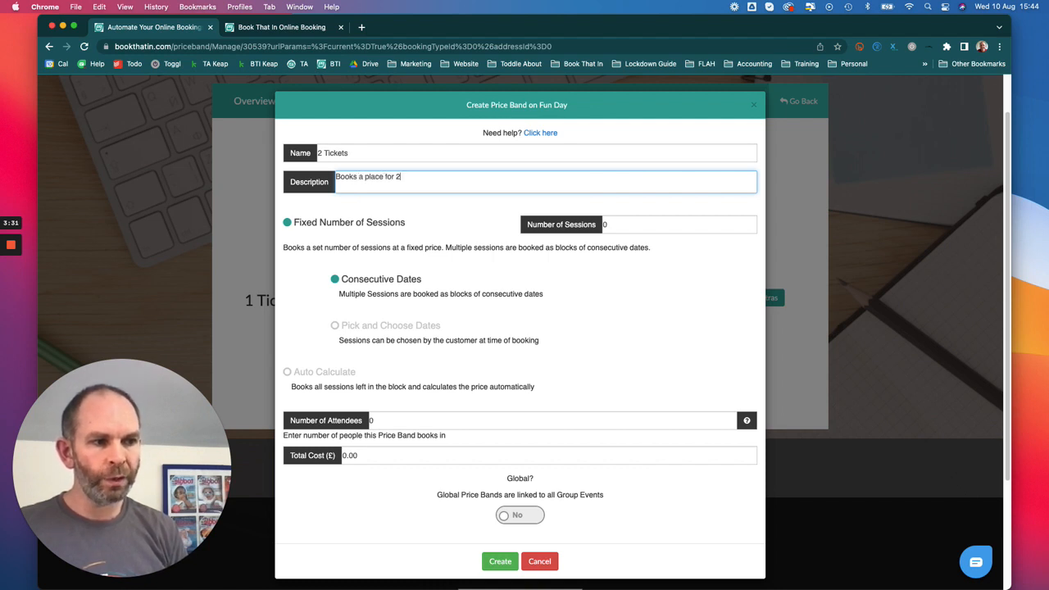
{"action": "type", "text": " people"}
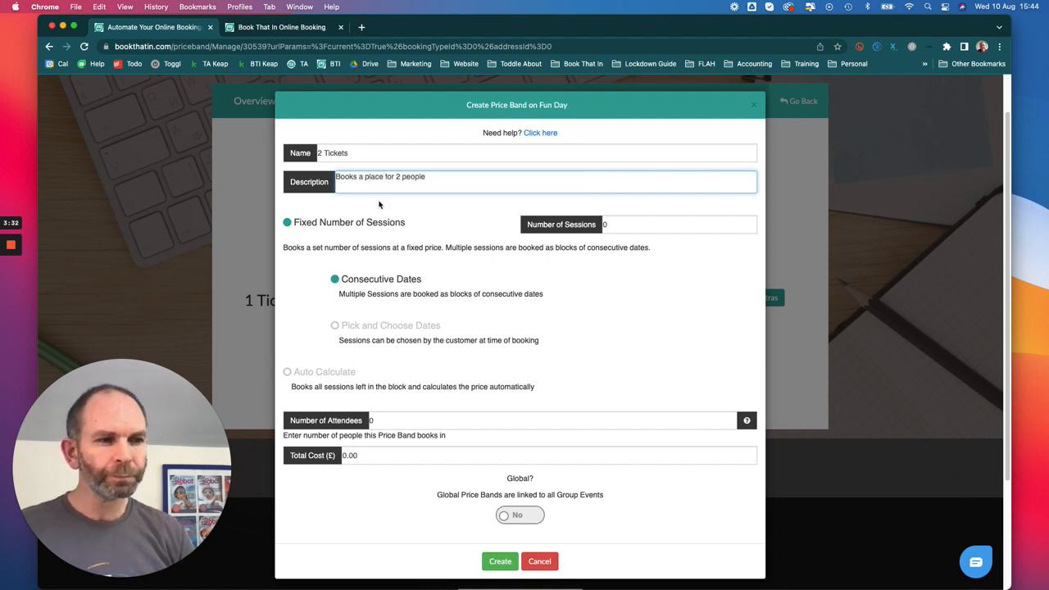
- Set the 2 Tickets price band's number of sessions to 1 and its number of attendees to 2
{"action": "double_click", "coordinate": [622, 225]}
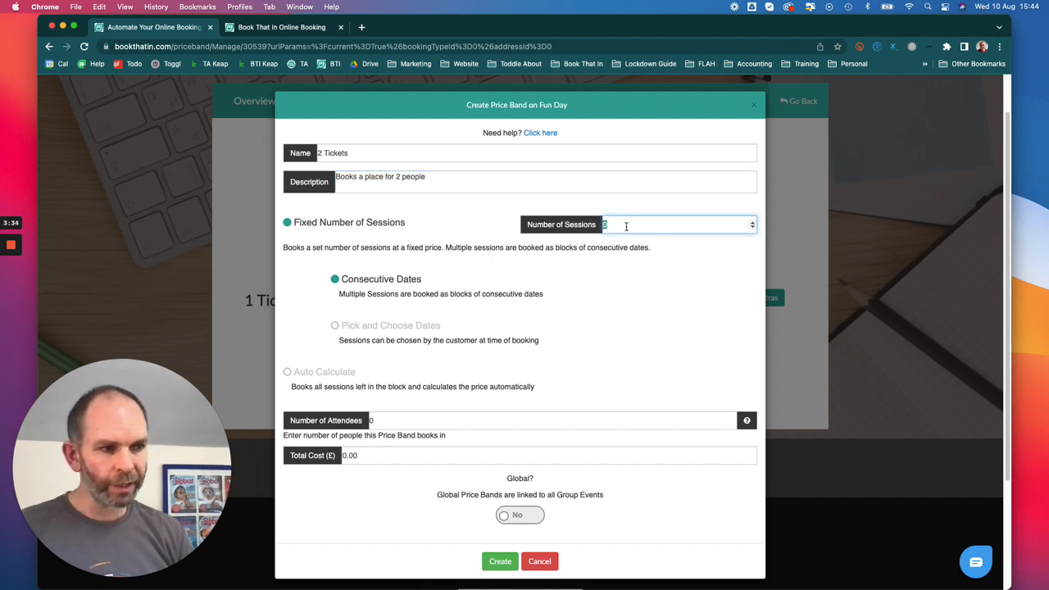
{"action": "type", "text": "1"}
{"action": "double_click", "coordinate": [373, 422]}
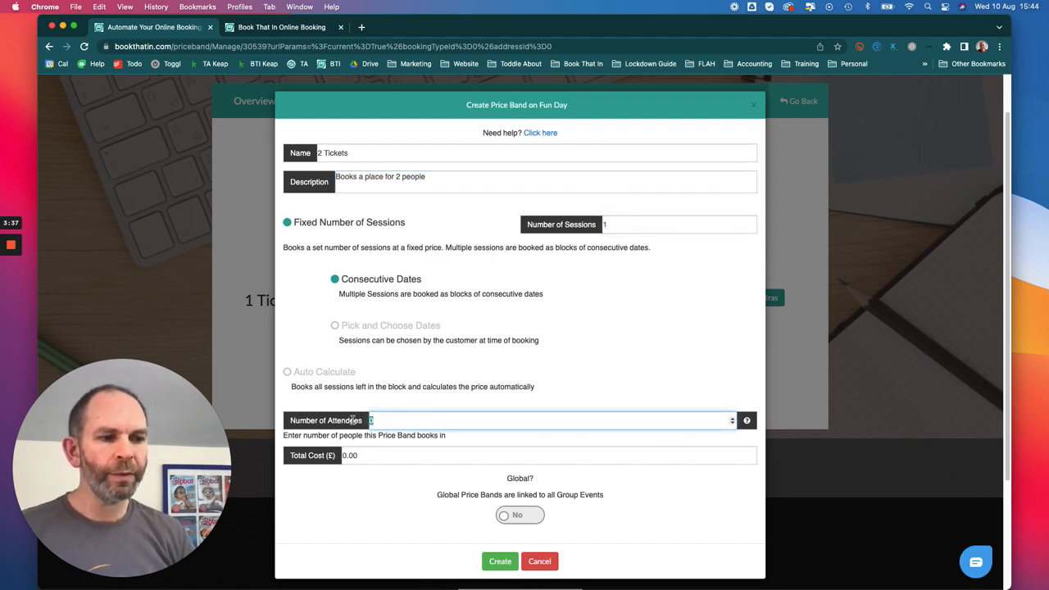
{"action": "type", "text": "2"}
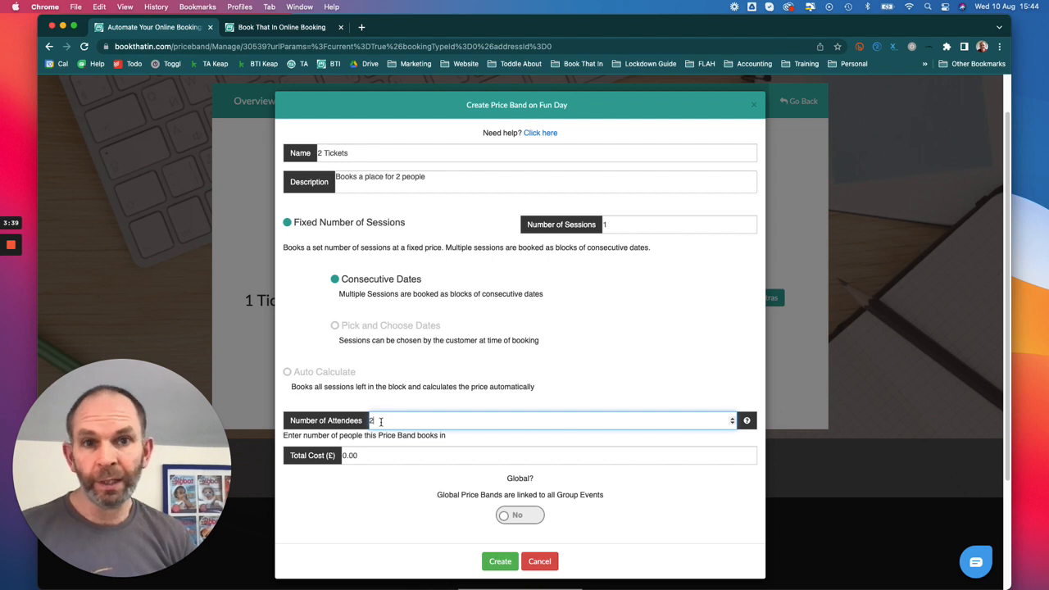
- Set the total cost to £20, create the 2 Tickets price band and check its price in the list
{"action": "key", "text": "Tab"}
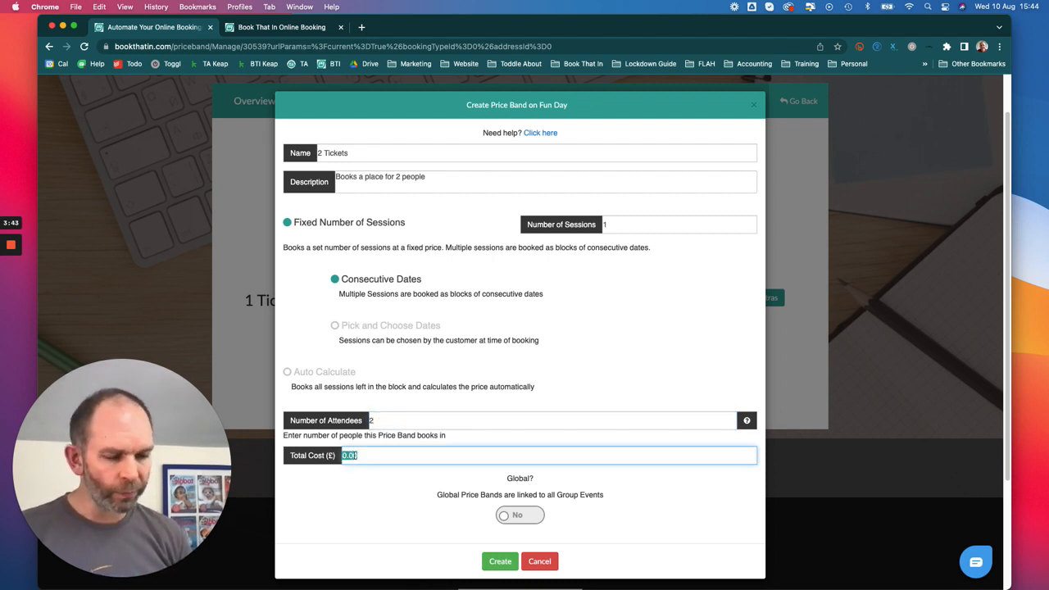
{"action": "type", "text": "20"}
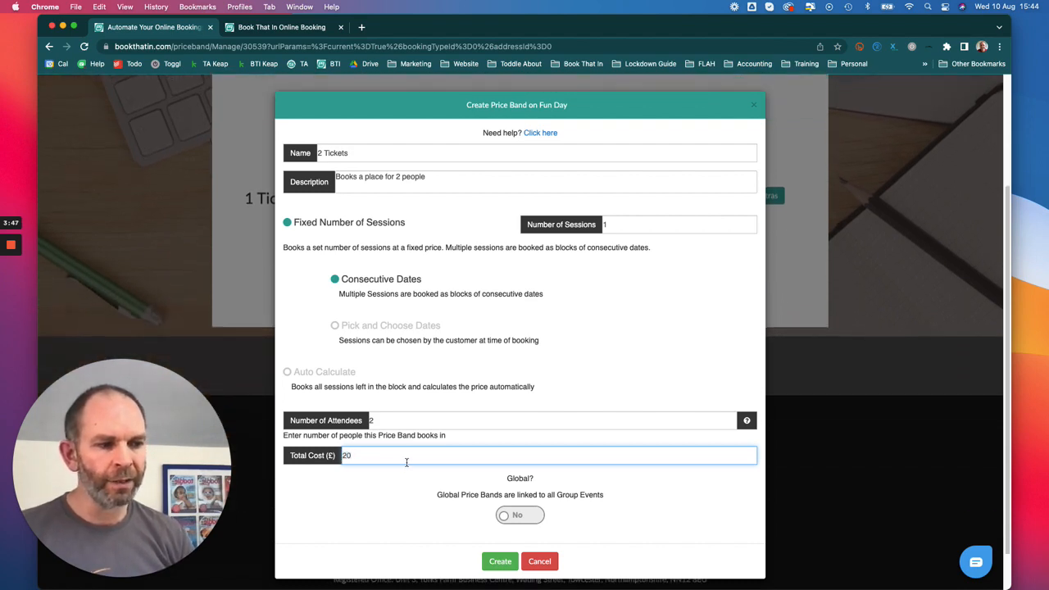
{"action": "left_click", "coordinate": [498, 561]}
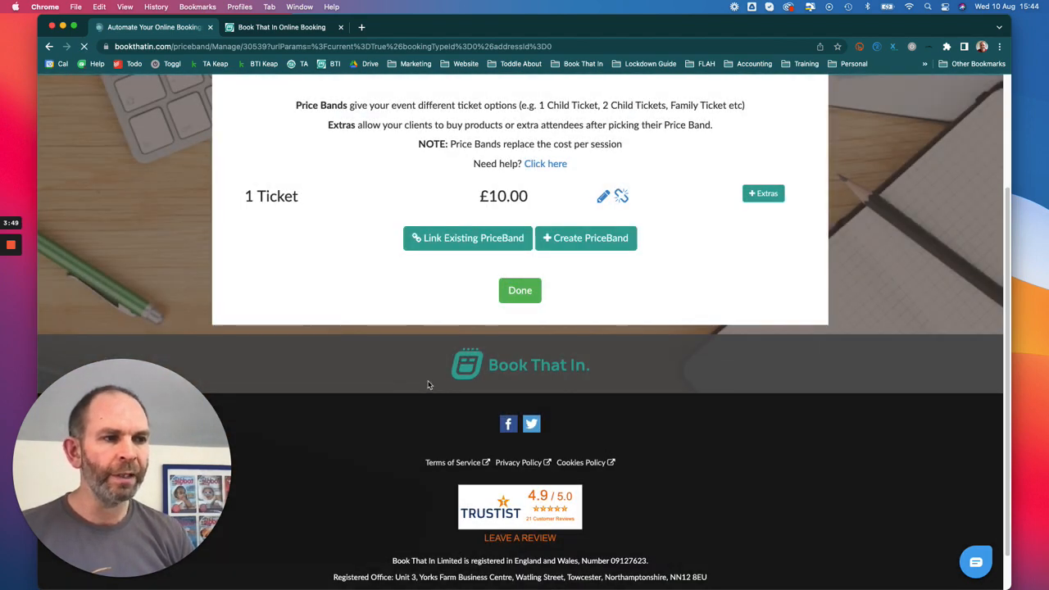
{"action": "left_click_drag", "start_coordinate": [518, 233], "coordinate": [478, 233]}
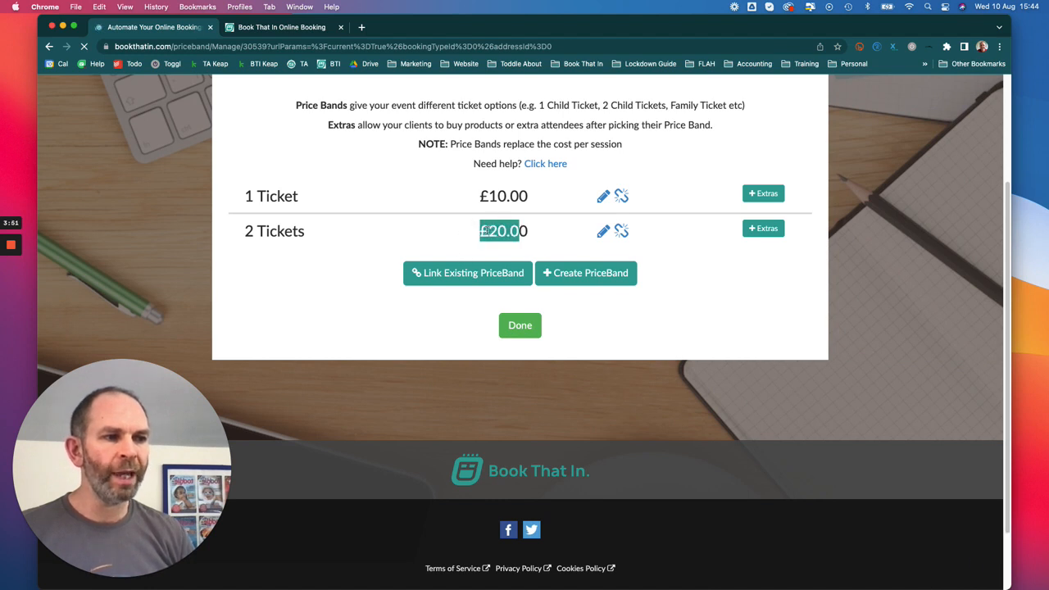
{"action": "left_click", "coordinate": [412, 229]}
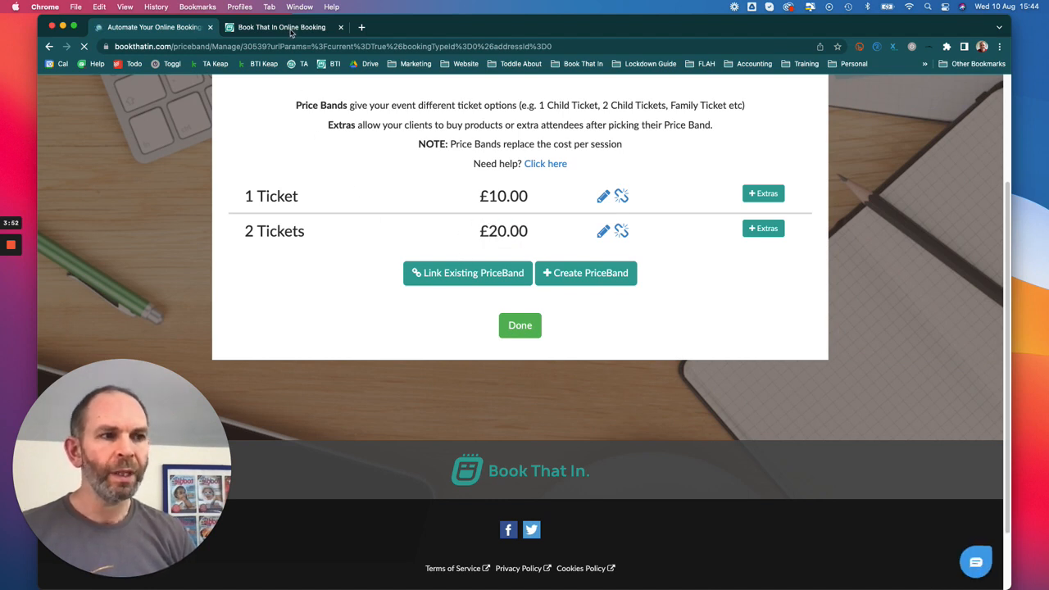
- Restart the online booking for Fun Day at The Playing Field and review the price bands on offer
{"action": "left_click", "coordinate": [291, 29]}
{"action": "left_click", "coordinate": [51, 218]}
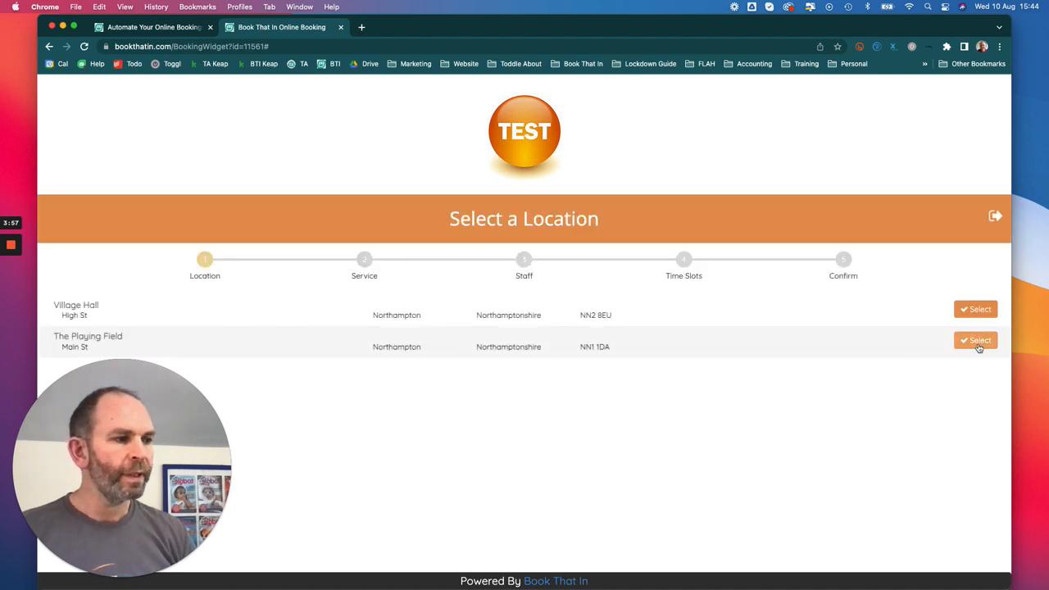
{"action": "left_click", "coordinate": [976, 340]}
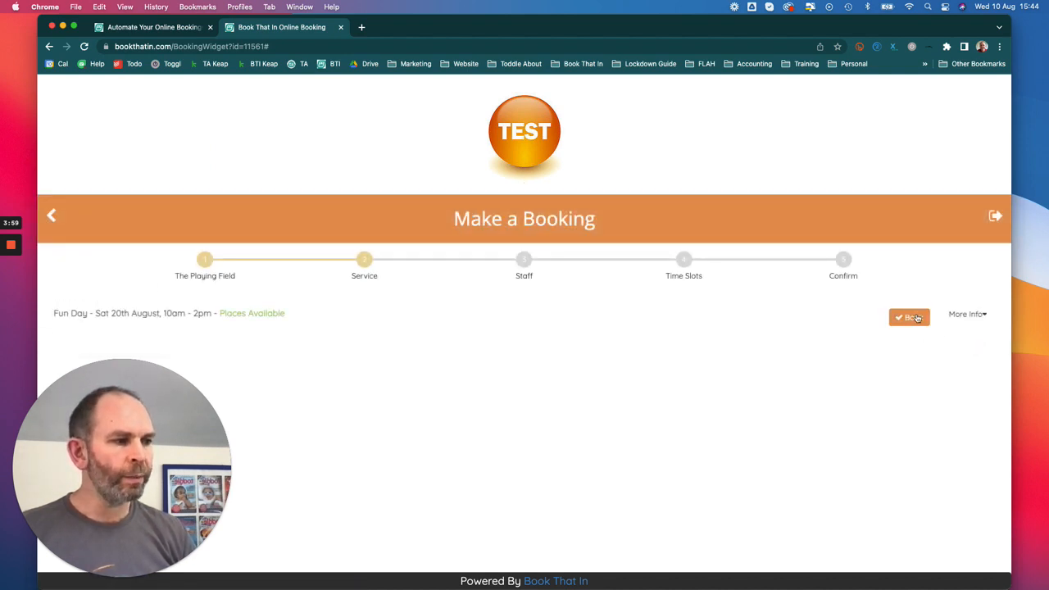
{"action": "left_click", "coordinate": [909, 318]}
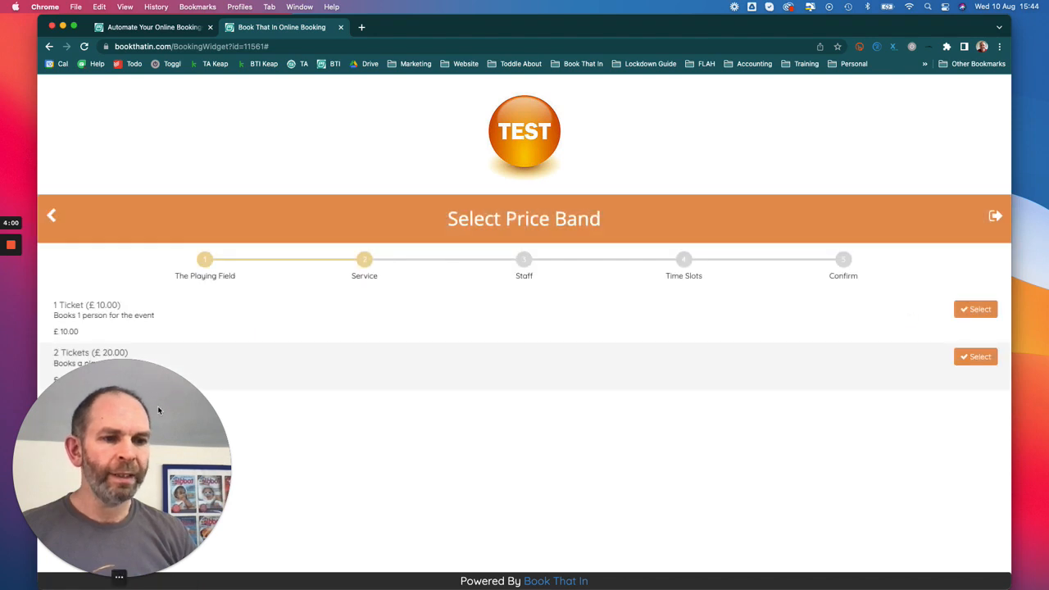
{"action": "left_click_drag", "start_coordinate": [159, 409], "coordinate": [172, 405]}
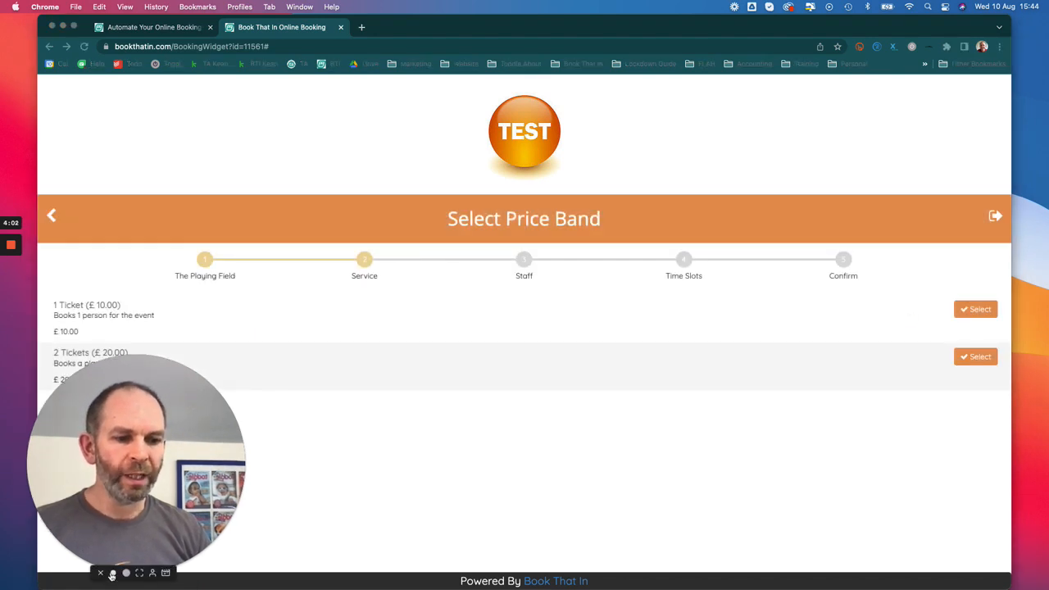
{"action": "left_click", "coordinate": [112, 578]}
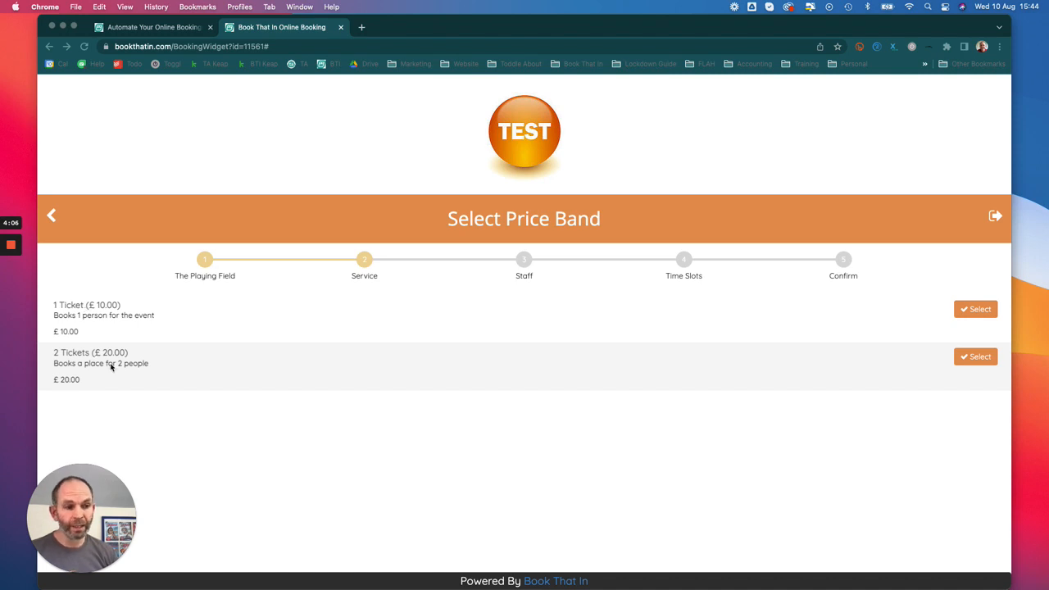
- Choose the 2 Tickets price band and examine the booking form's name options for the first and second participants
{"action": "left_click", "coordinate": [975, 359]}
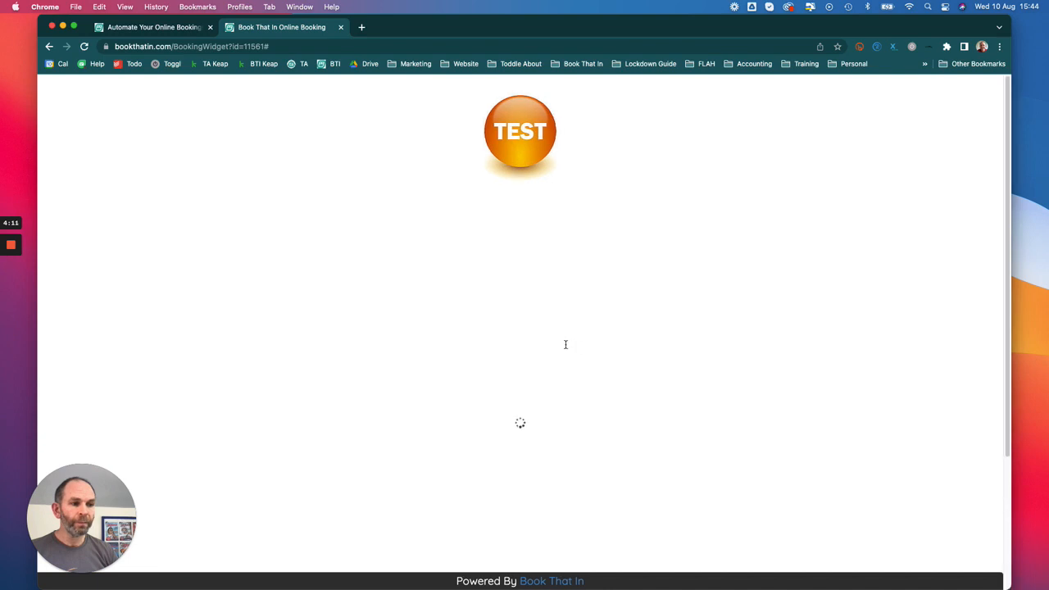
{"action": "scroll", "coordinate": [563, 345], "scroll_direction": "down", "scroll_amount": 2}
{"action": "scroll", "coordinate": [559, 346], "scroll_direction": "down", "scroll_amount": 1}
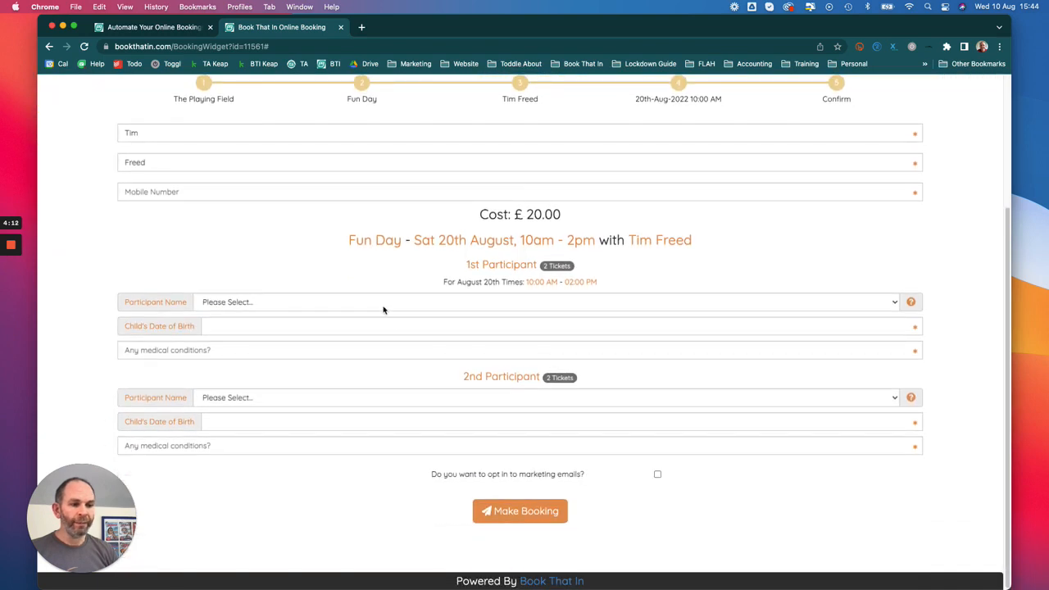
{"action": "left_click", "coordinate": [240, 309]}
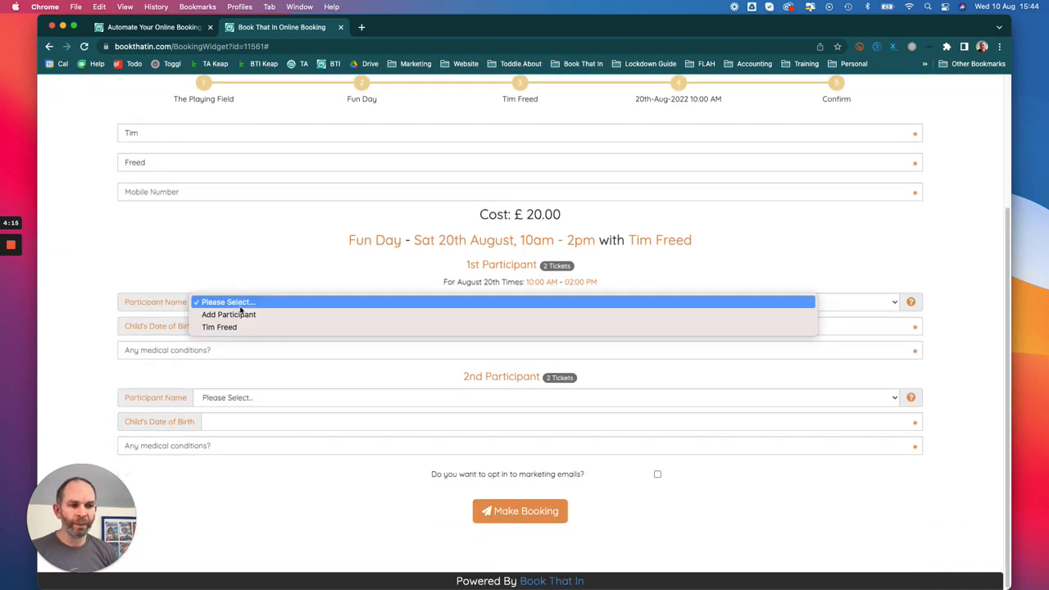
{"action": "left_click", "coordinate": [248, 314]}
{"action": "left_click", "coordinate": [241, 398]}
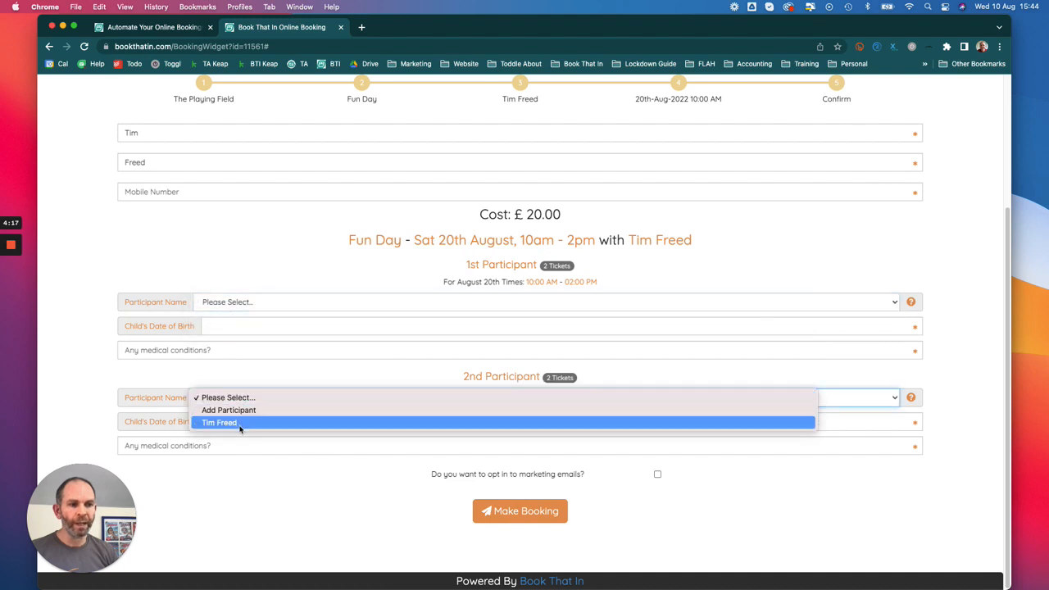
{"action": "left_click", "coordinate": [253, 386]}
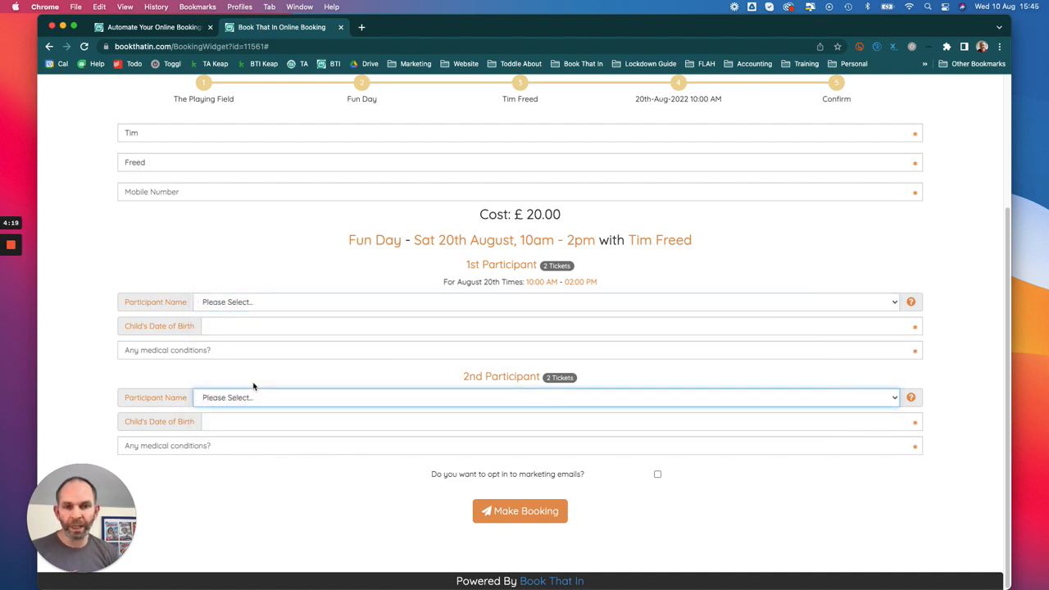
{"action": "scroll", "coordinate": [356, 369], "scroll_direction": "up", "scroll_amount": 4}
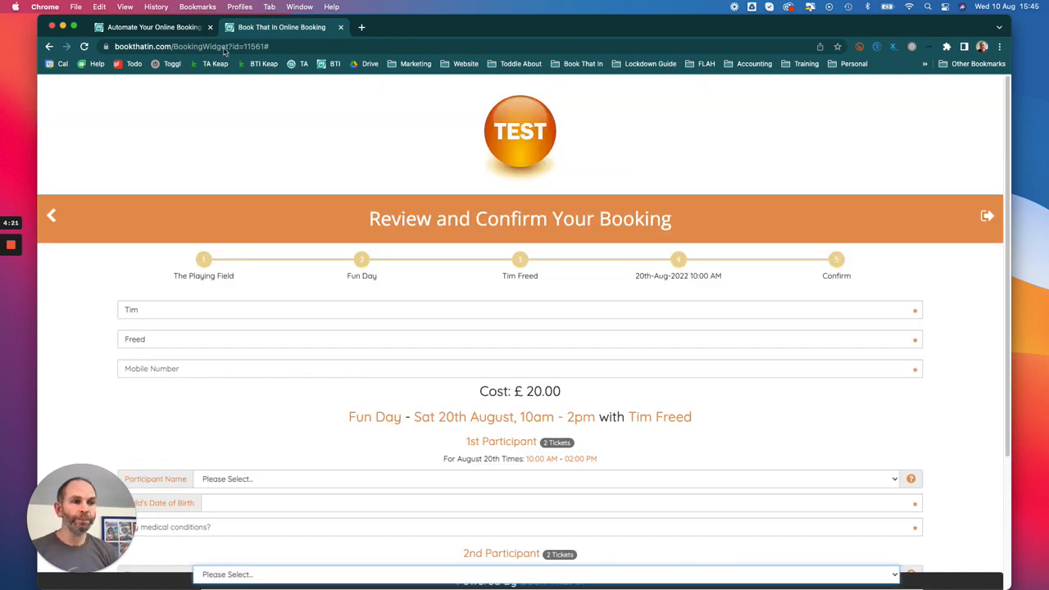
- Return to the price band management page and start another Fun Day price band named "Family Ticket"
{"action": "left_click", "coordinate": [171, 29]}
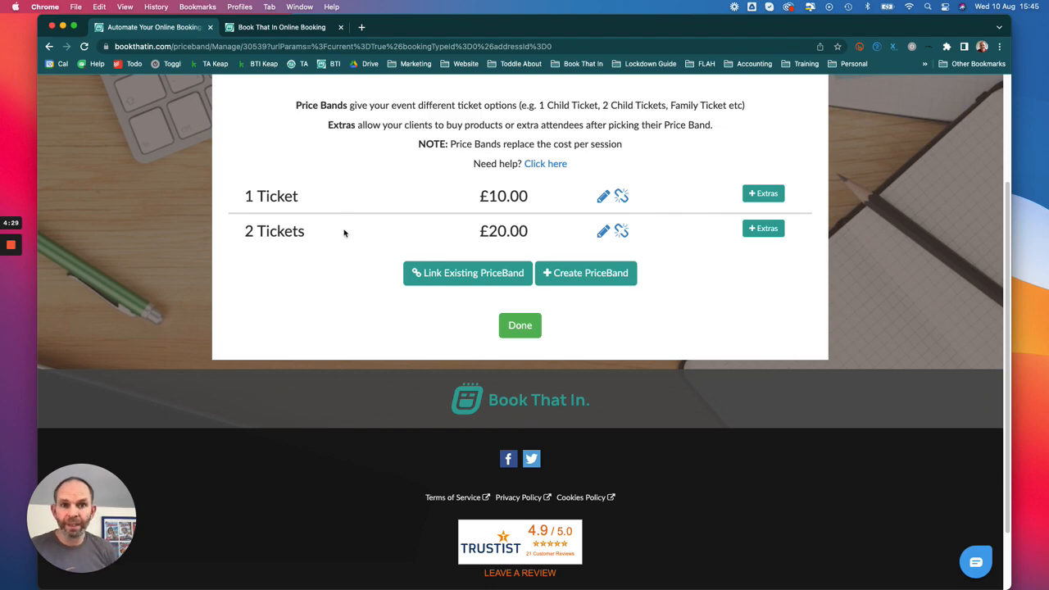
{"action": "left_click", "coordinate": [592, 279]}
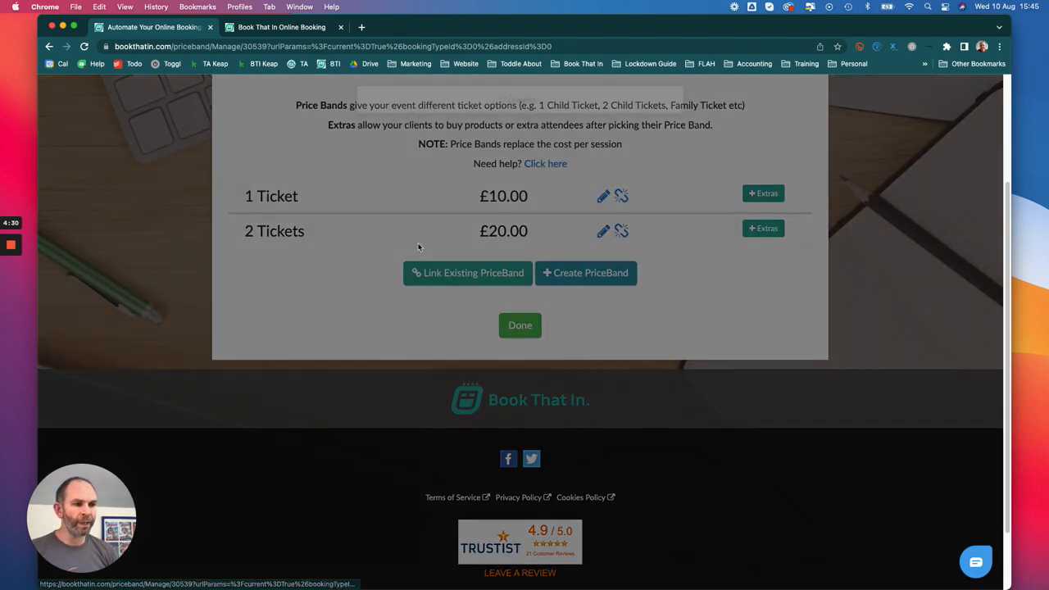
{"action": "type", "text": "F"}
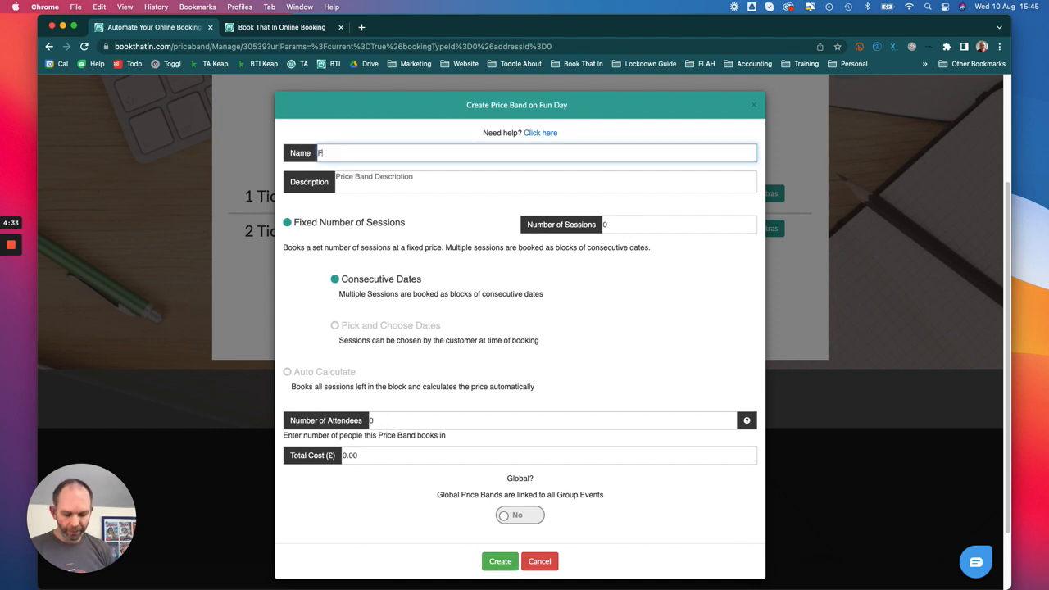
{"action": "type", "text": "amily Tic"}
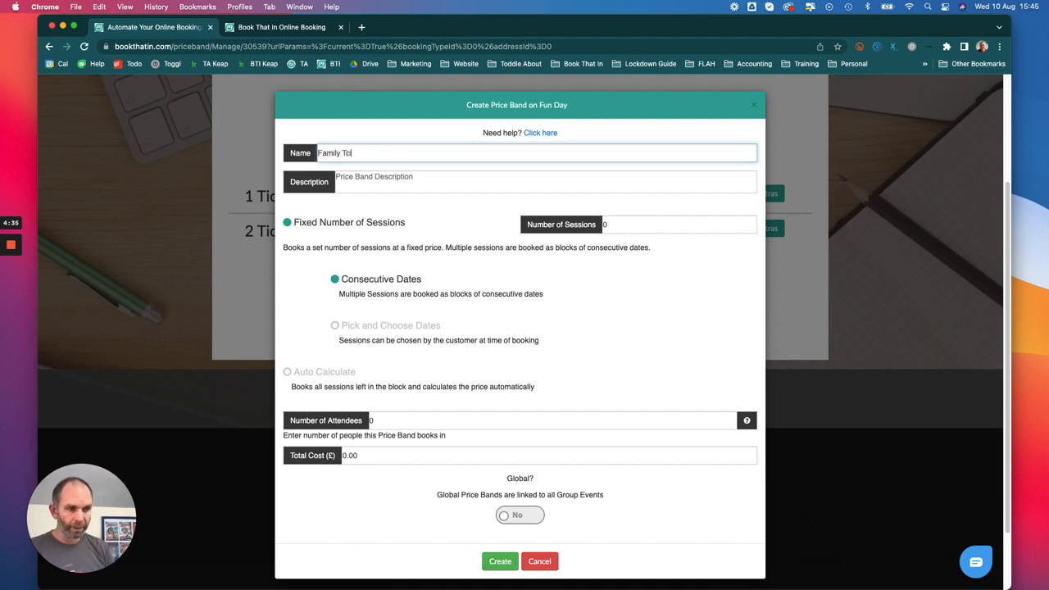
{"action": "type", "text": "ket"}
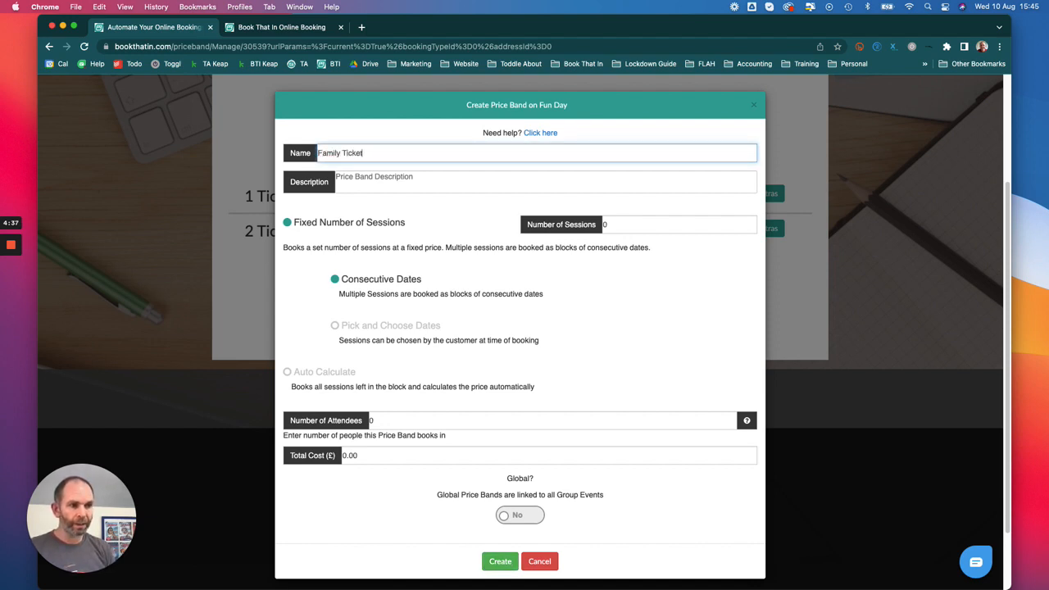
- Describe the Family Ticket price band as "For 2 adults and 2 children"
{"action": "key", "text": "Tab"}
{"action": "type", "text": "For 2 "}
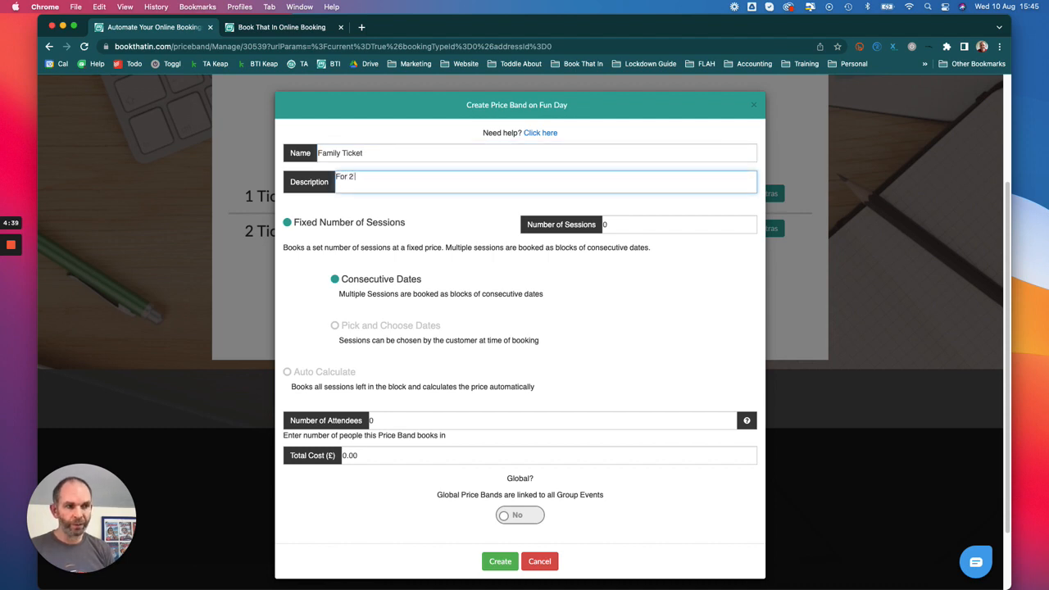
{"action": "type", "text": "adults and 2"}
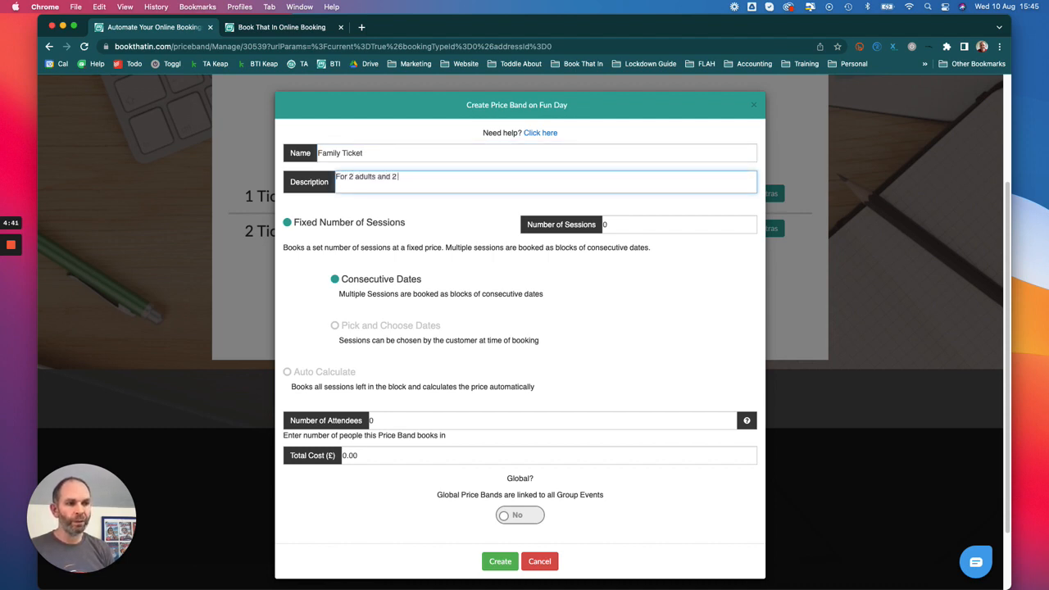
{"action": "type", "text": " children"}
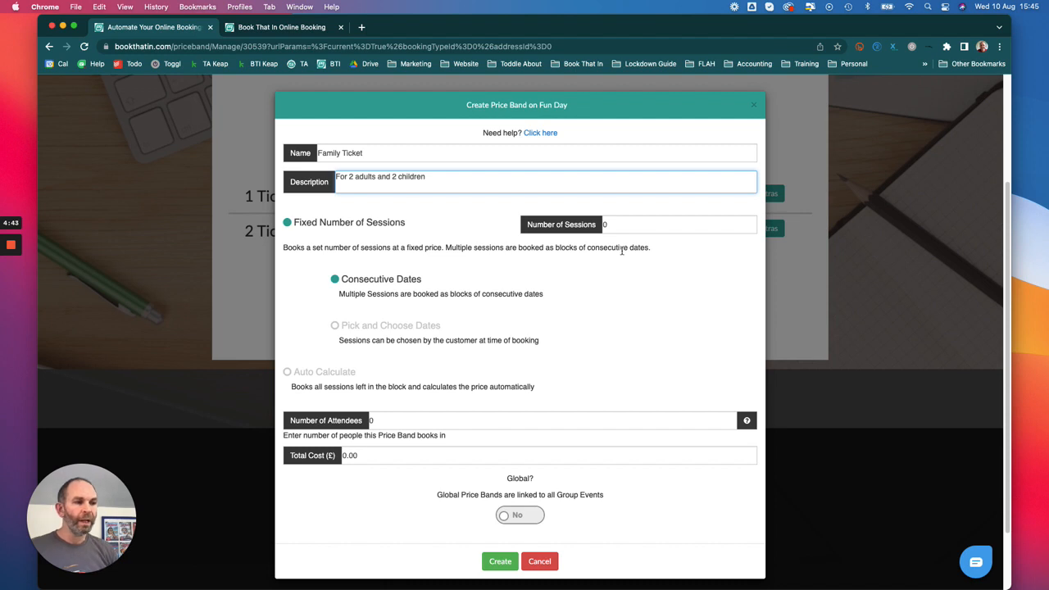
- Set the Family Ticket to 1 session, 4 attendees and a total cost of £30, and create the price band
{"action": "left_click", "coordinate": [604, 225]}
{"action": "type", "text": "1"}
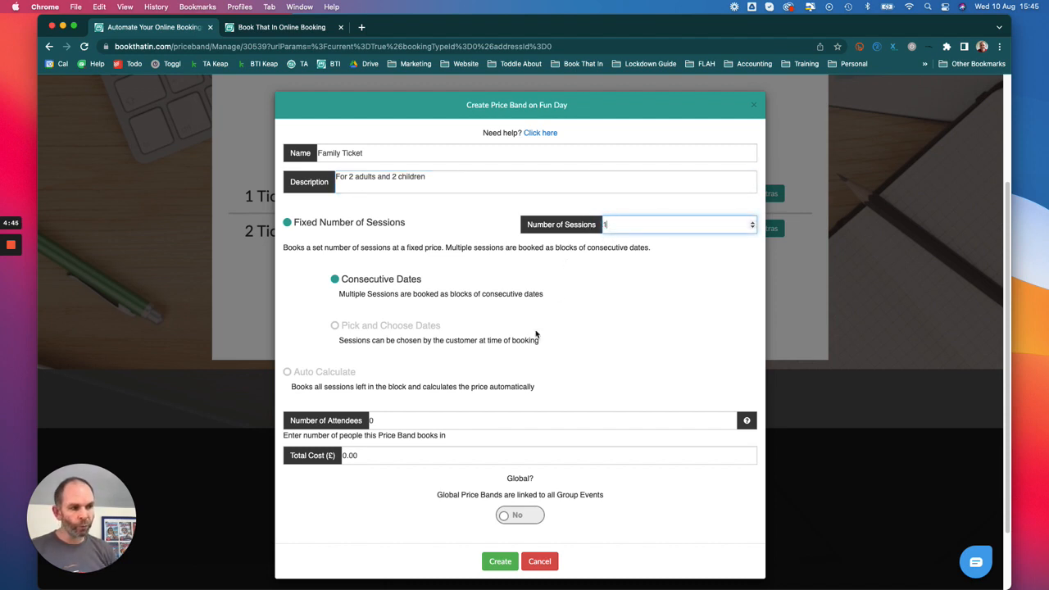
{"action": "left_click", "coordinate": [382, 420]}
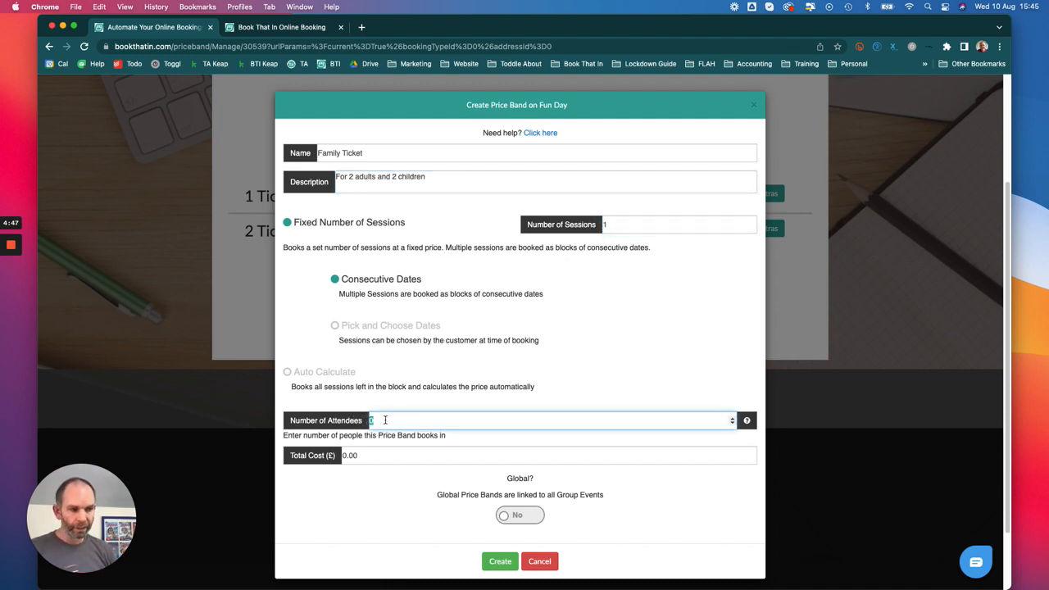
{"action": "type", "text": "4"}
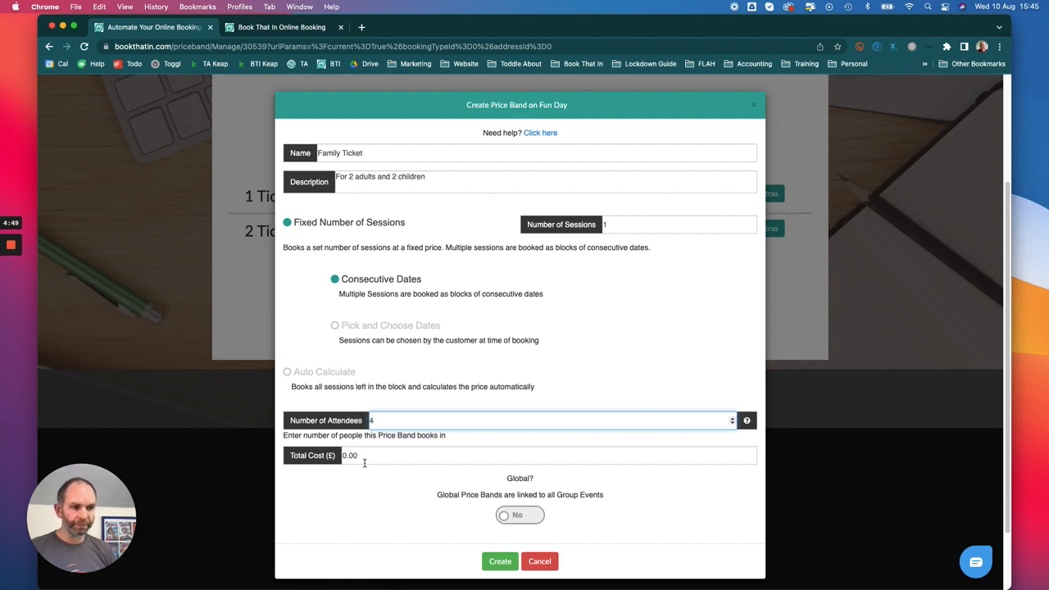
{"action": "left_click", "coordinate": [326, 453]}
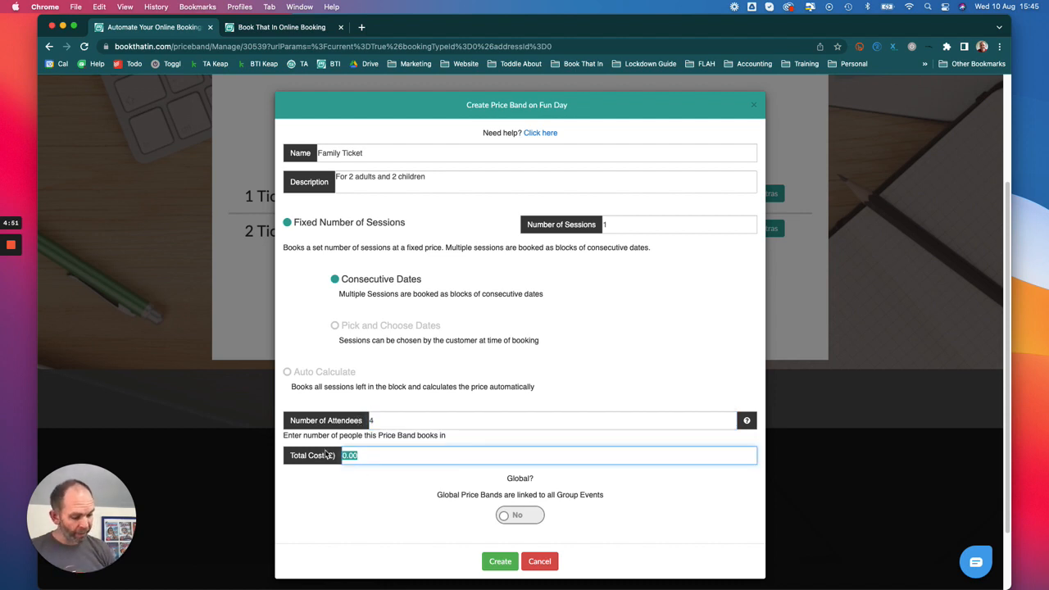
{"action": "type", "text": "30"}
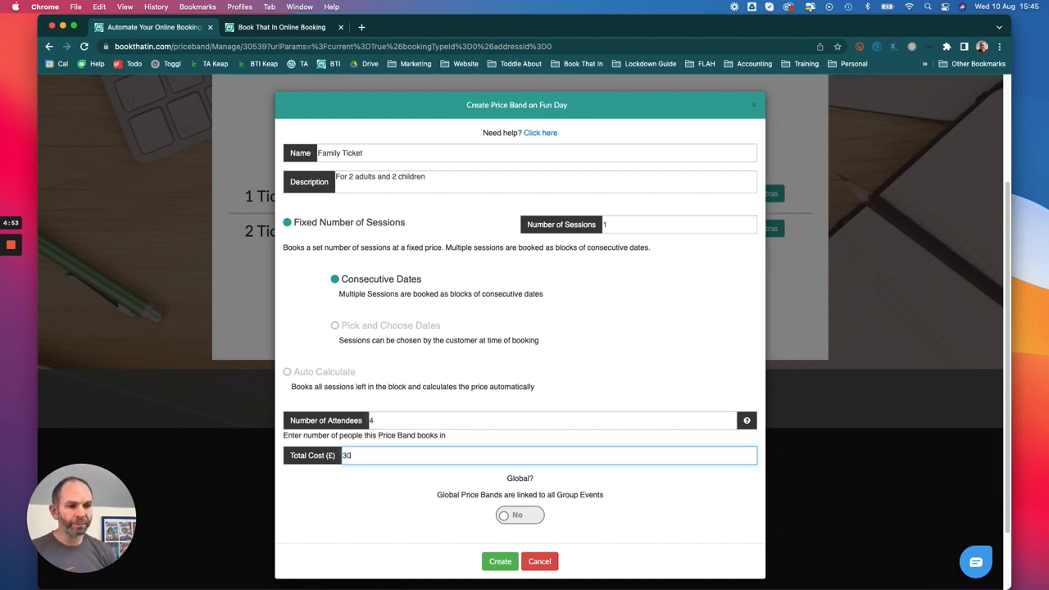
{"action": "left_click", "coordinate": [499, 562]}
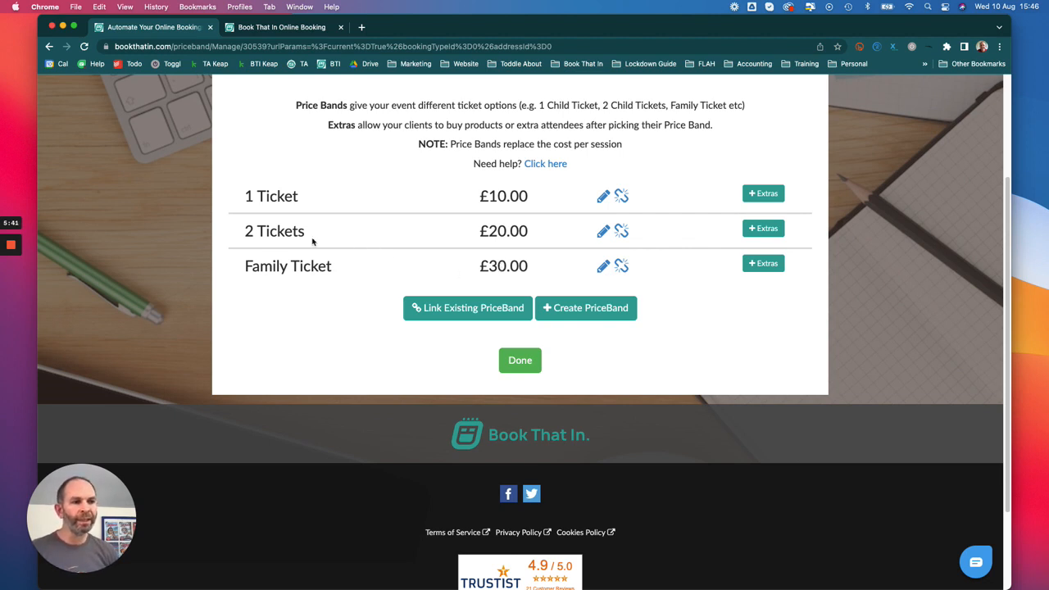
- Unlink the 2 Tickets and Family Ticket price bands from the Fun Day event
{"action": "triple_click", "coordinate": [239, 232]}
{"action": "left_click", "coordinate": [256, 267]}
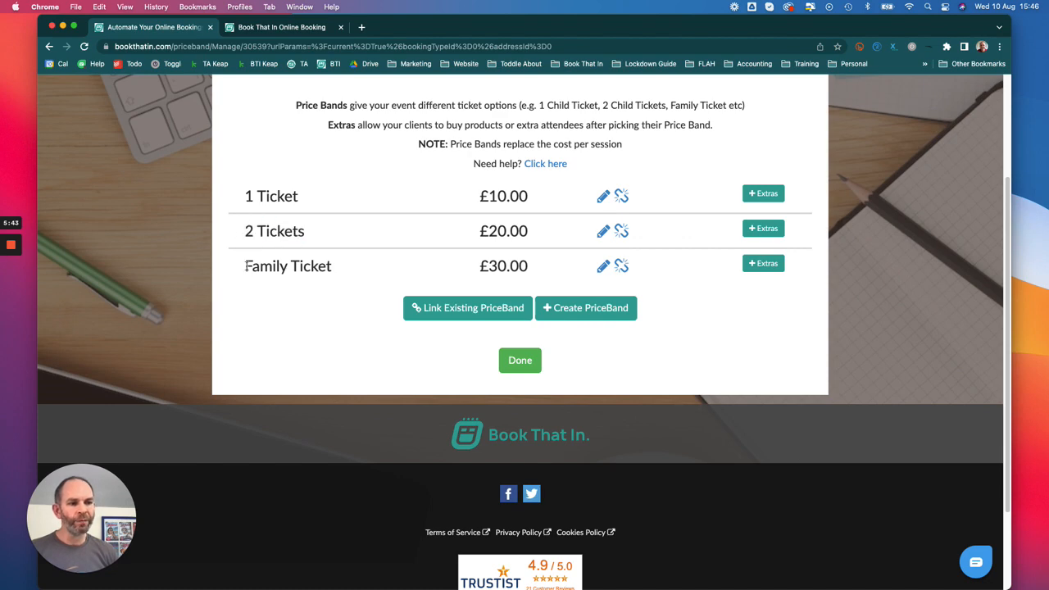
{"action": "left_click_drag", "start_coordinate": [246, 266], "coordinate": [313, 266]}
{"action": "left_click", "coordinate": [315, 266]}
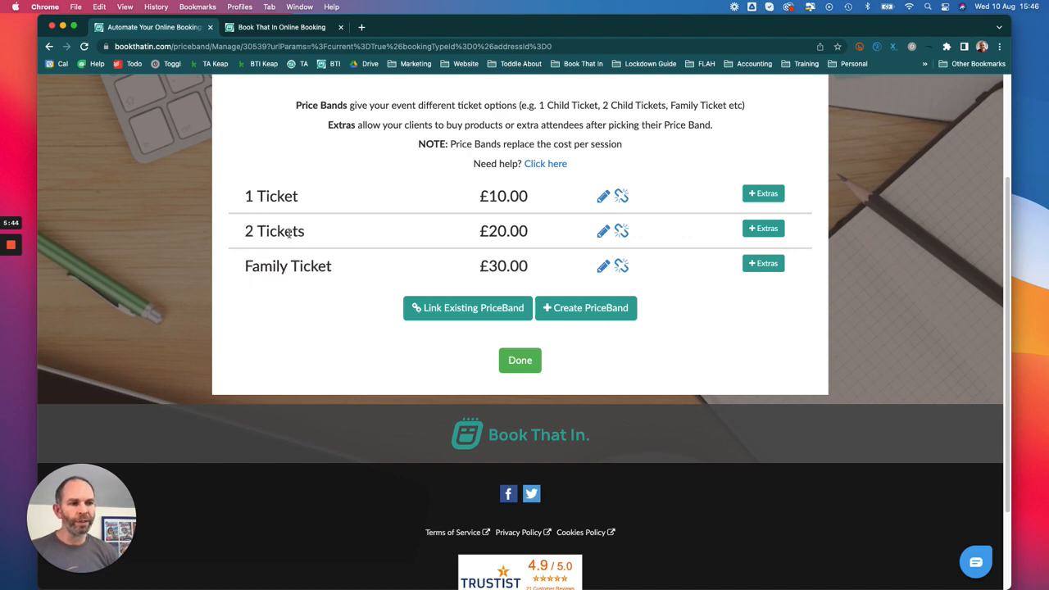
{"action": "left_click", "coordinate": [622, 232]}
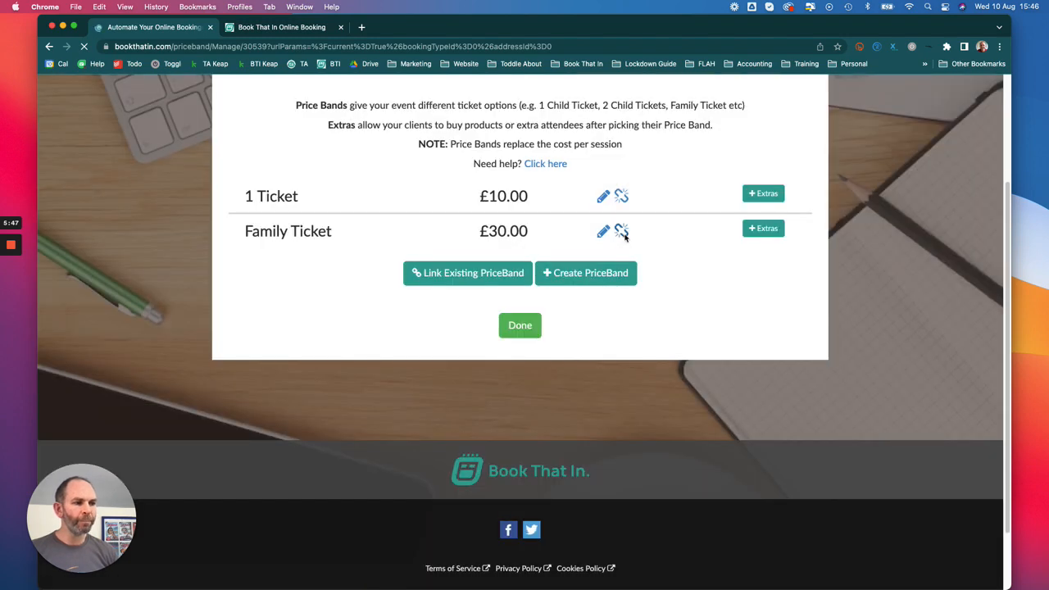
{"action": "left_click", "coordinate": [625, 234]}
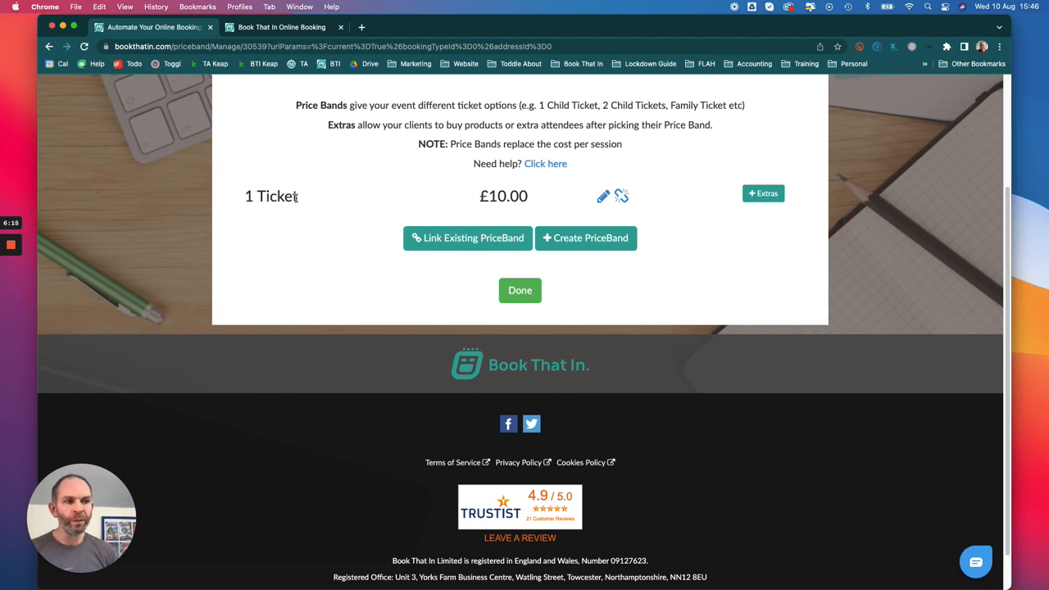
- Start a new extra on the 1 Ticket price band and name it "Extra Tickets"
{"action": "left_click_drag", "start_coordinate": [299, 197], "coordinate": [247, 197]}
{"action": "left_click", "coordinate": [248, 196]}
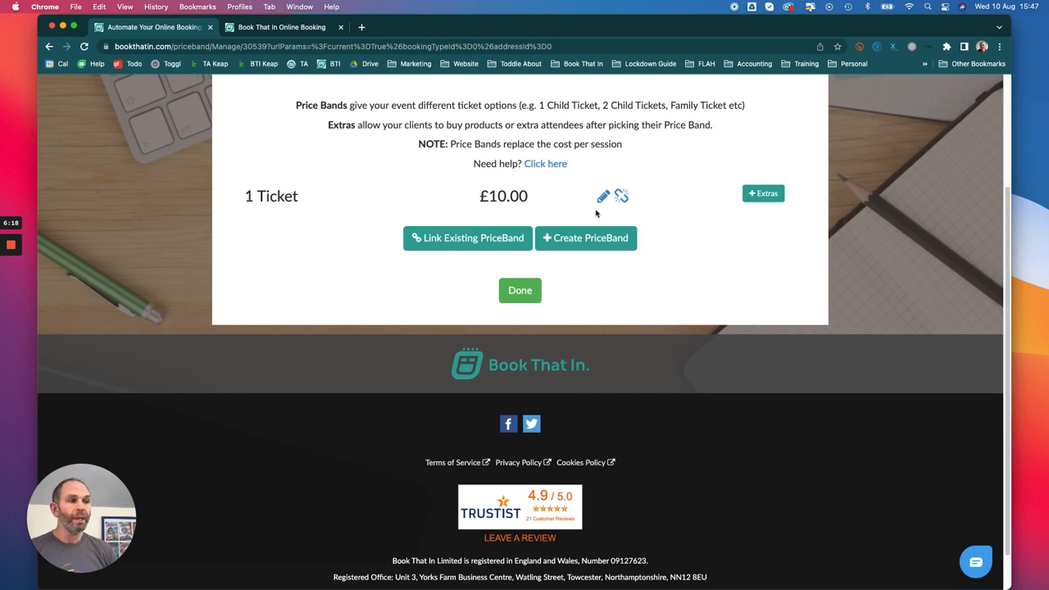
{"action": "left_click", "coordinate": [770, 196]}
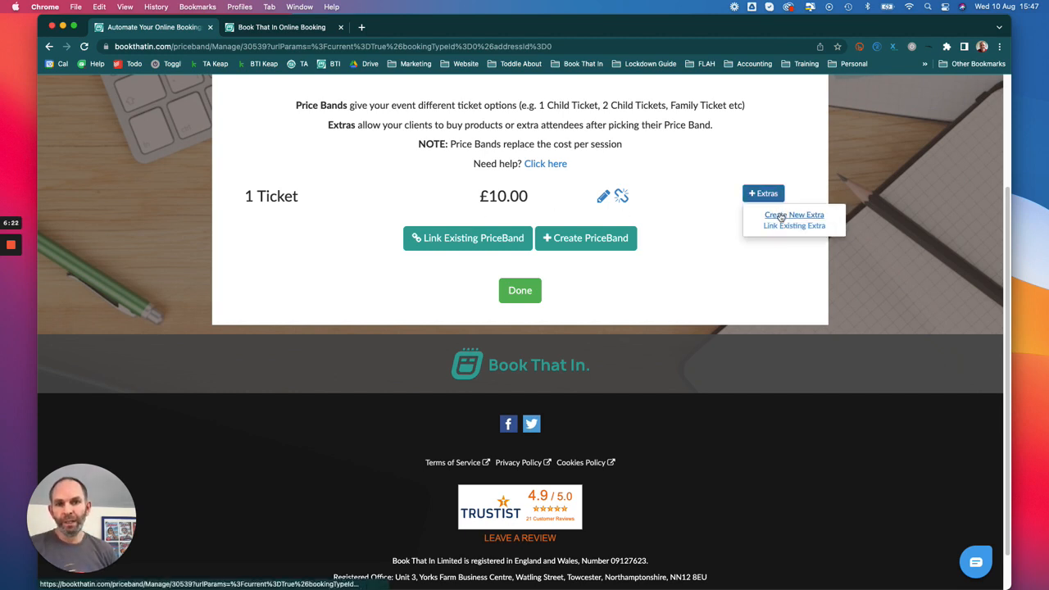
{"action": "left_click", "coordinate": [782, 216]}
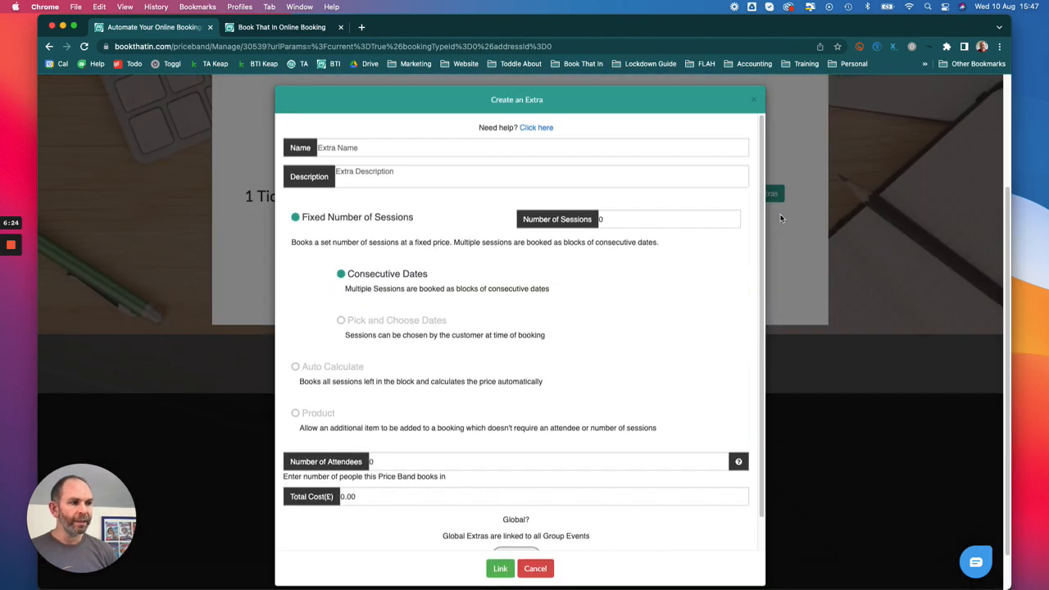
{"action": "left_click", "coordinate": [365, 153]}
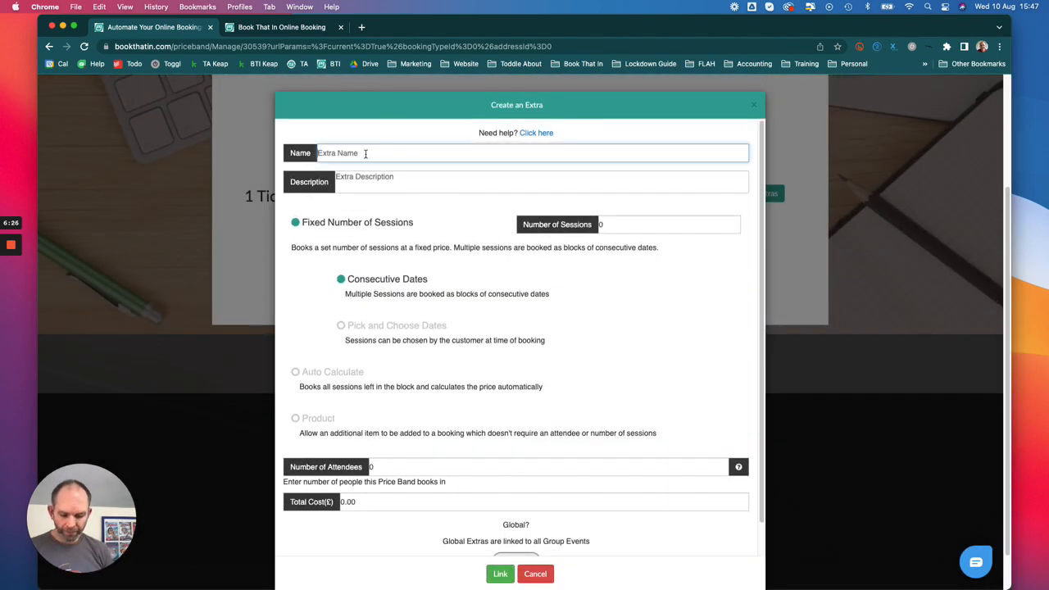
{"action": "type", "text": "Extra"}
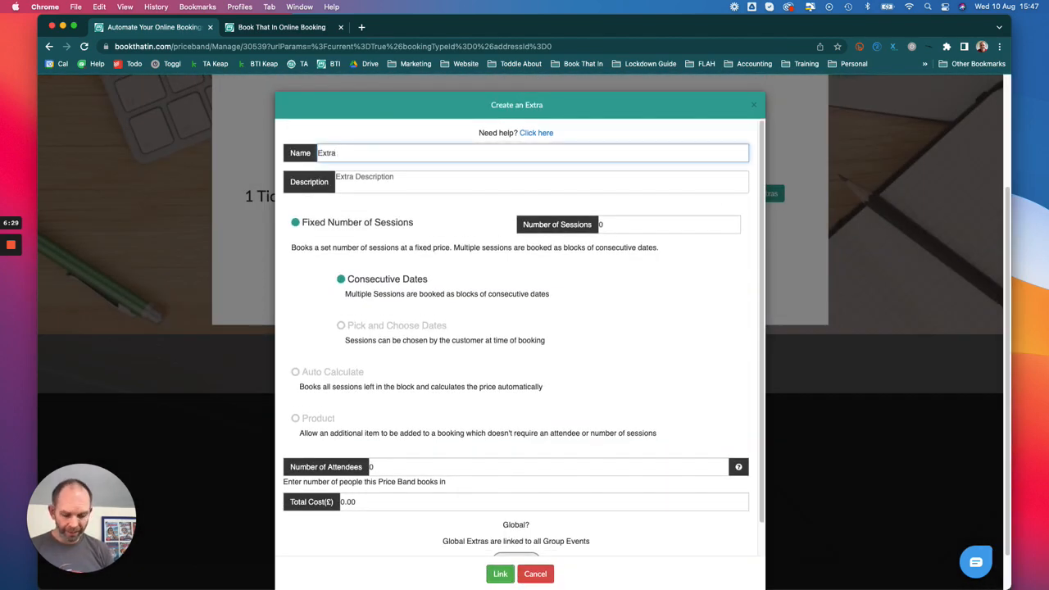
{"action": "type", "text": " Ti"}
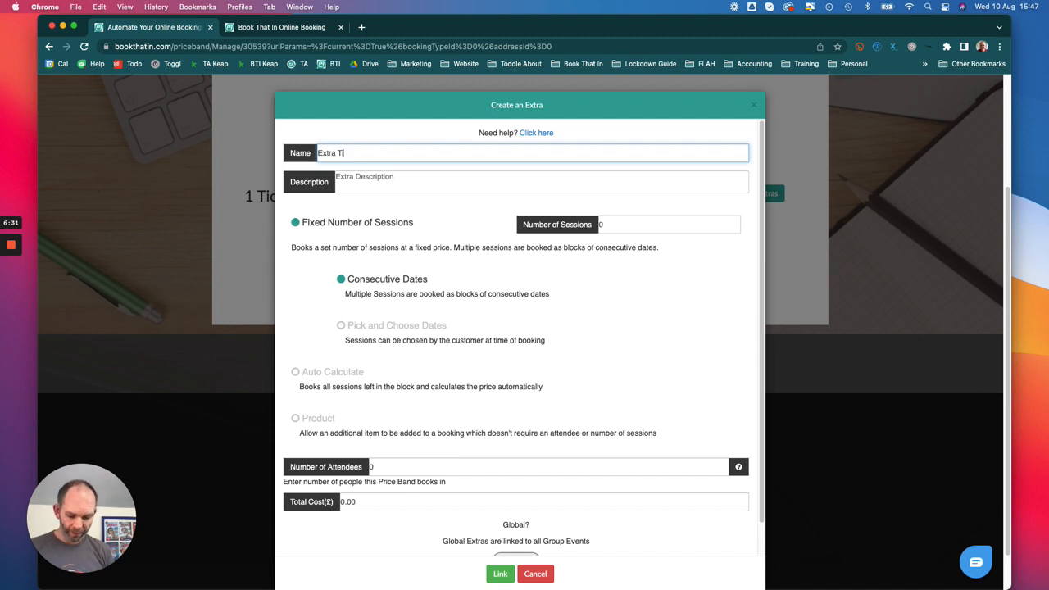
{"action": "type", "text": "ckets"}
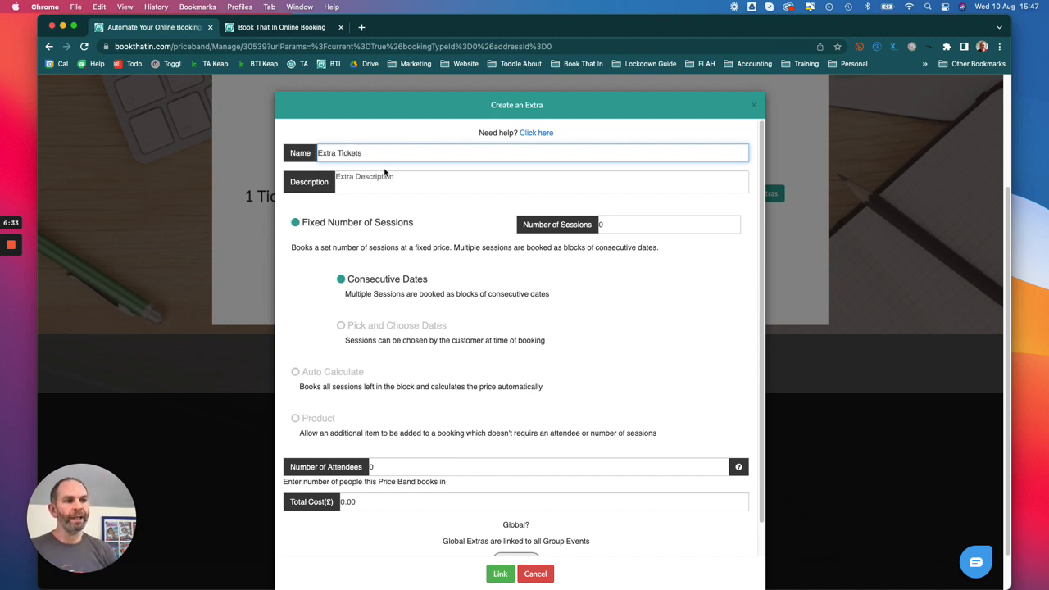
- Describe the extra as "Add more people to your booking"
{"action": "left_click", "coordinate": [337, 182]}
{"action": "type", "text": "Add "}
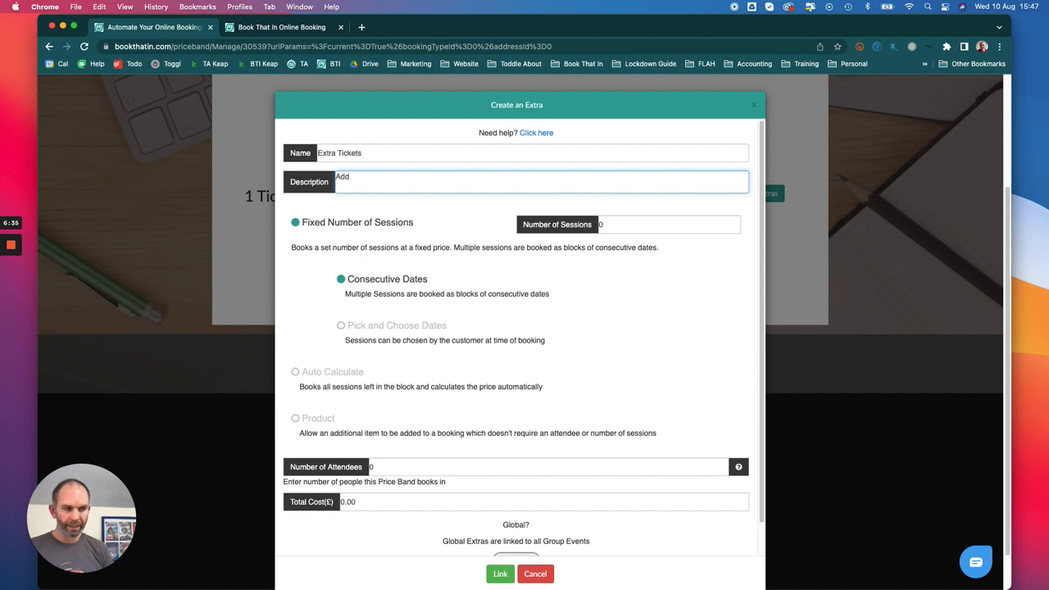
{"action": "type", "text": "more people to "}
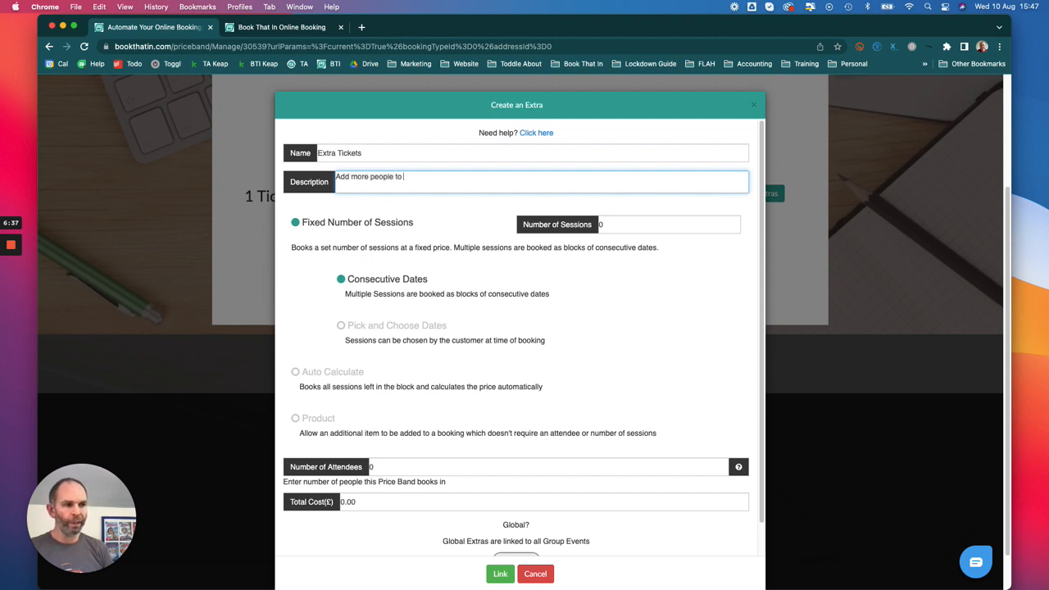
{"action": "type", "text": "your booking"}
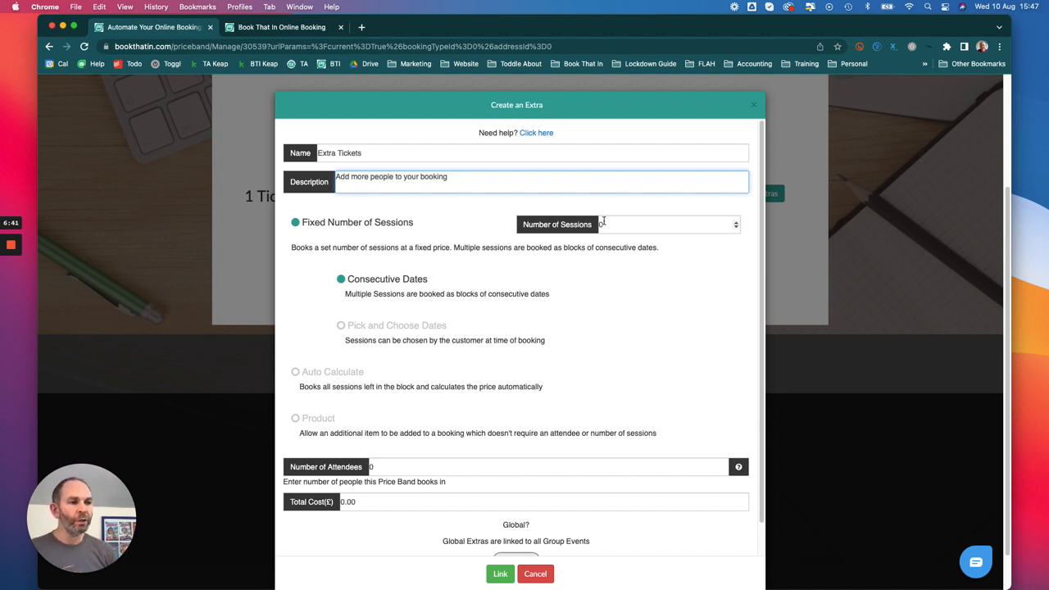
- Set the extra to 1 session, 1 attendee and a total cost of £8, and link it to the price band
{"action": "left_click_drag", "start_coordinate": [611, 224], "coordinate": [595, 227]}
{"action": "type", "text": "1"}
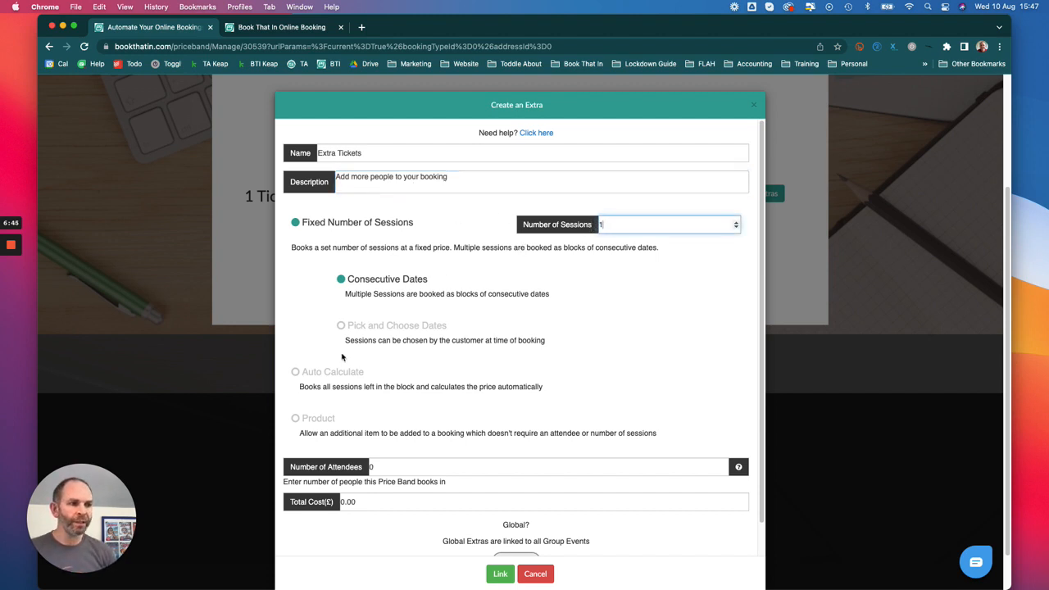
{"action": "left_click_drag", "start_coordinate": [390, 467], "coordinate": [370, 467]}
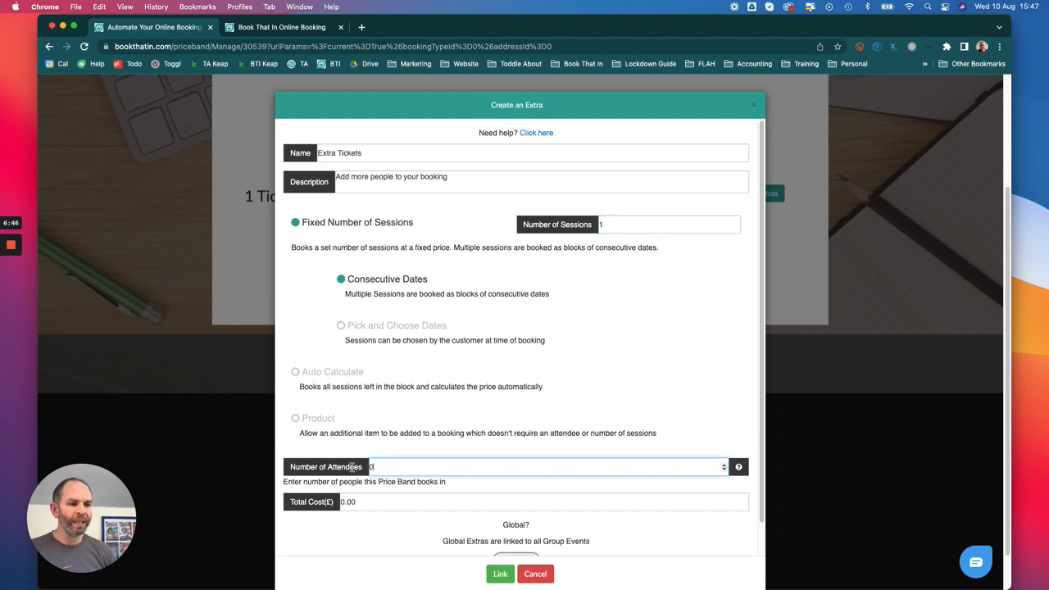
{"action": "type", "text": "1"}
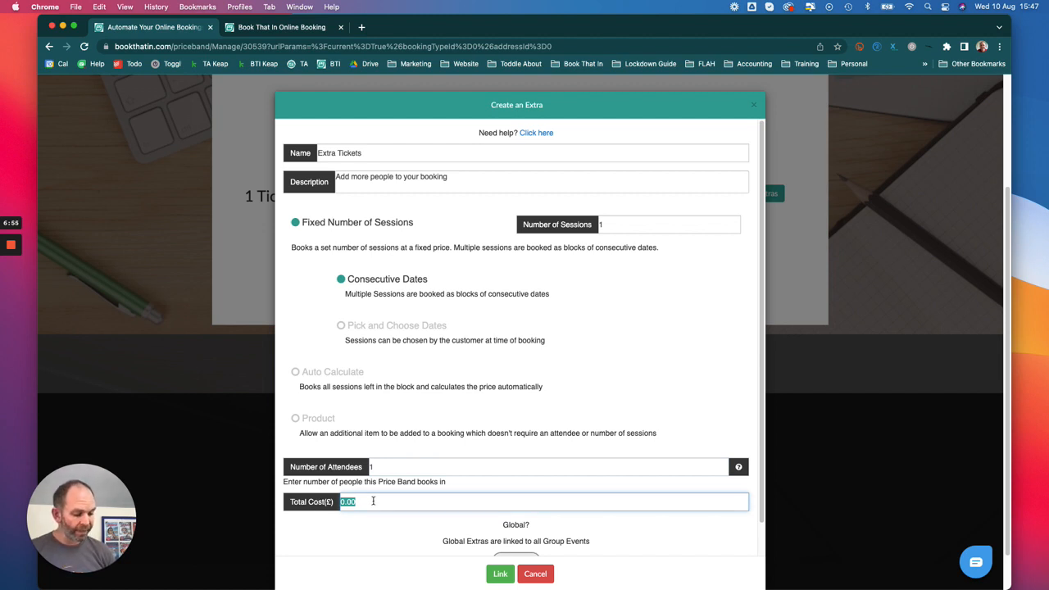
{"action": "type", "text": "8"}
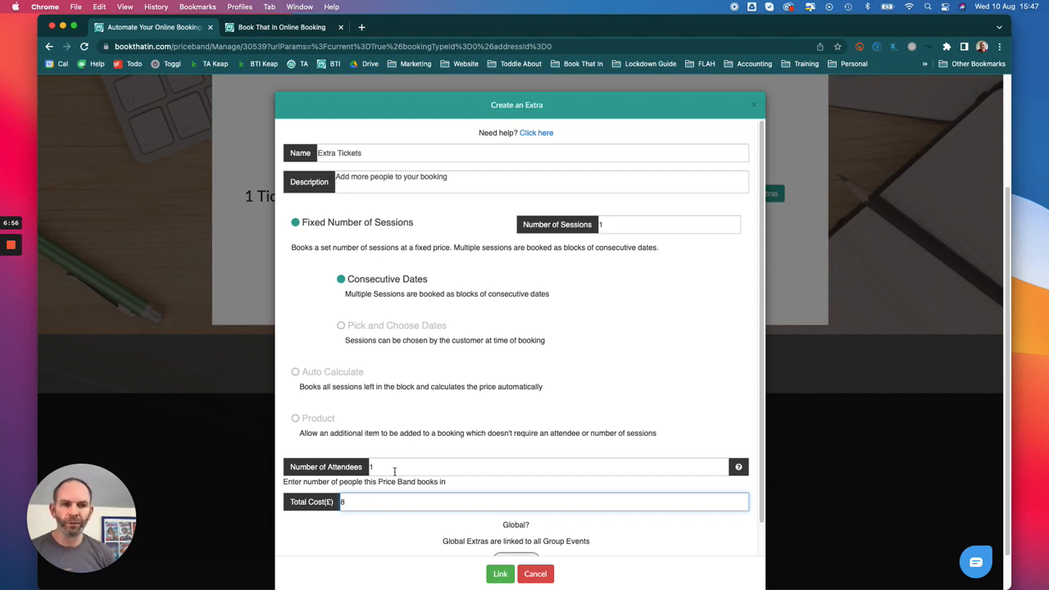
{"action": "scroll", "coordinate": [410, 483], "scroll_direction": "down", "scroll_amount": 2}
{"action": "left_click", "coordinate": [500, 573]}
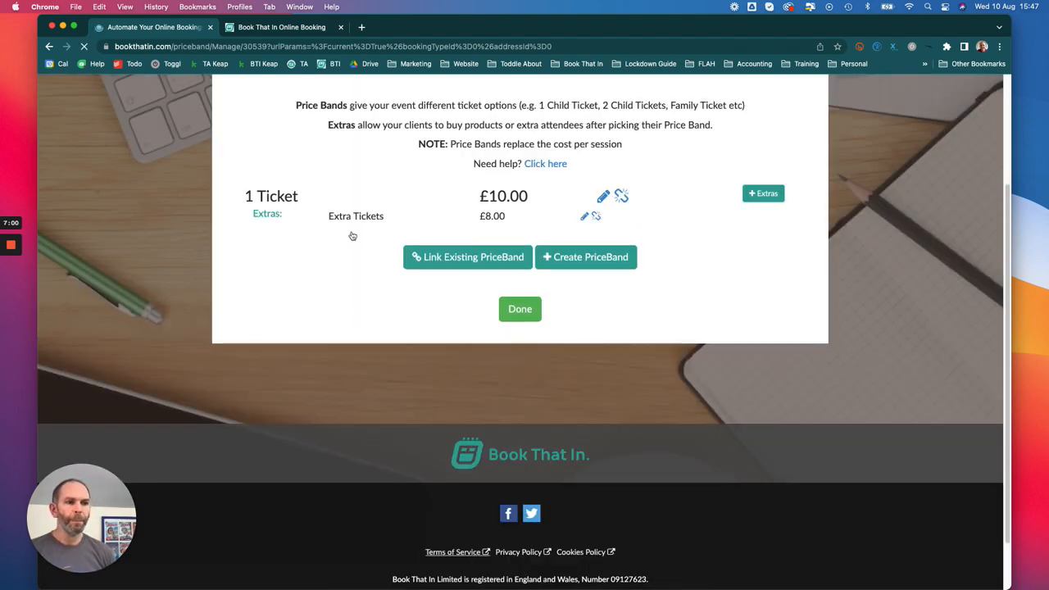
- Restart the Fun Day booking on the online booking page and choose the 1 Ticket price band
{"action": "left_click", "coordinate": [281, 27]}
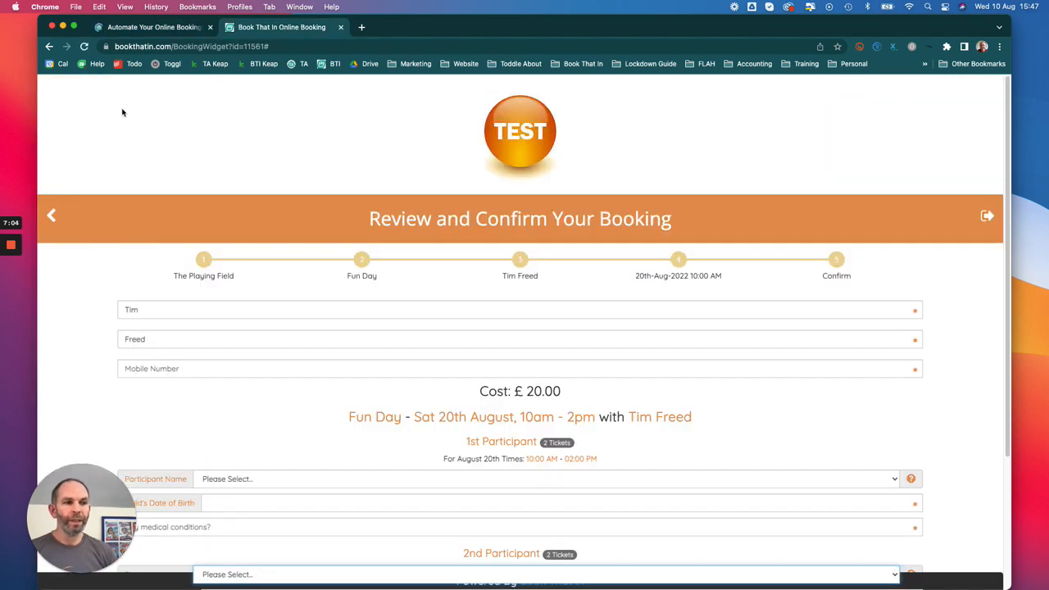
{"action": "left_click", "coordinate": [51, 216]}
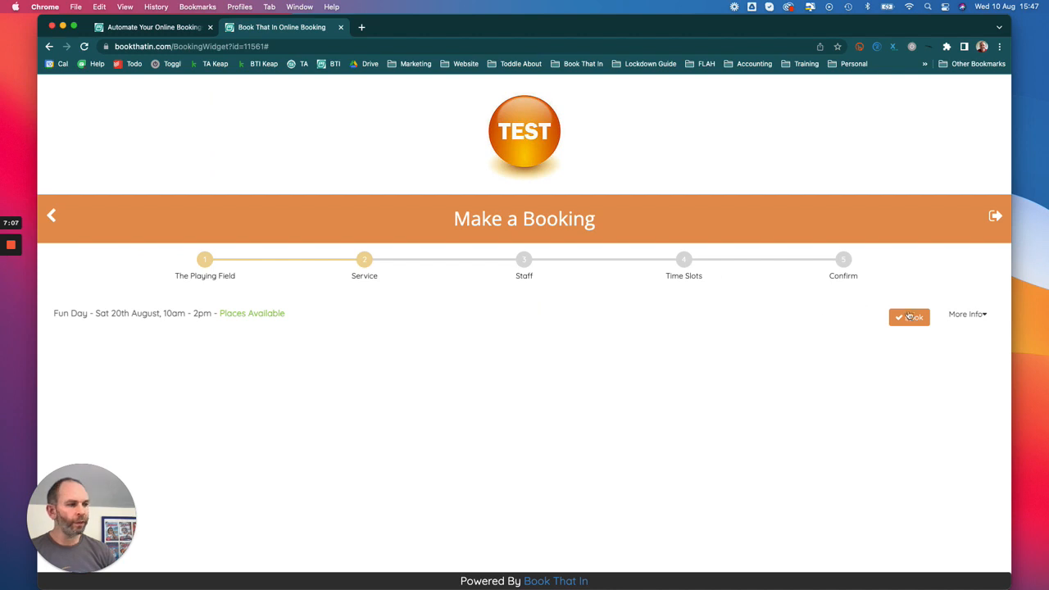
{"action": "left_click", "coordinate": [908, 318]}
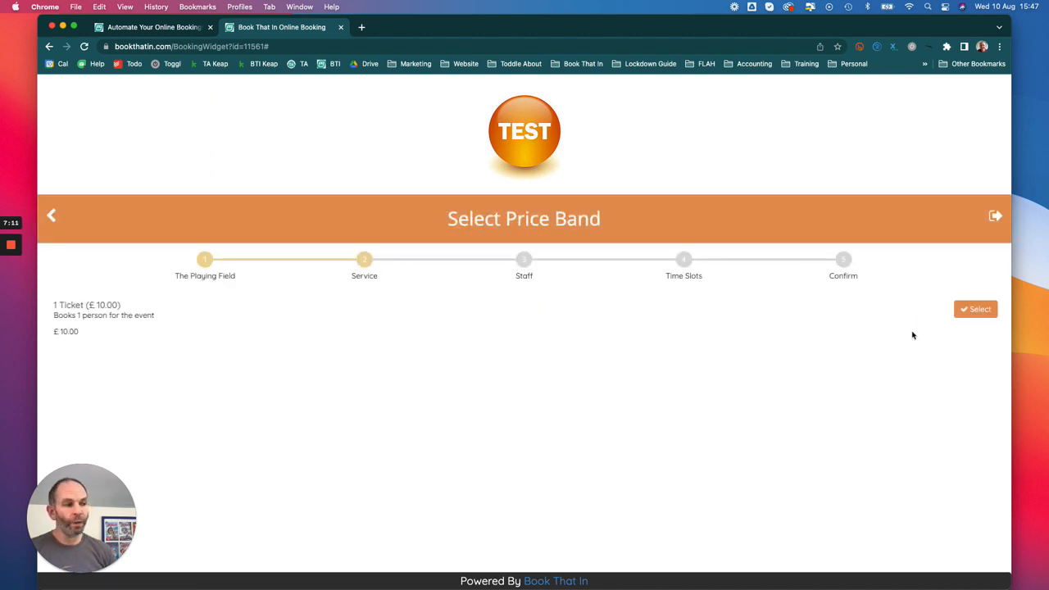
{"action": "left_click", "coordinate": [989, 311]}
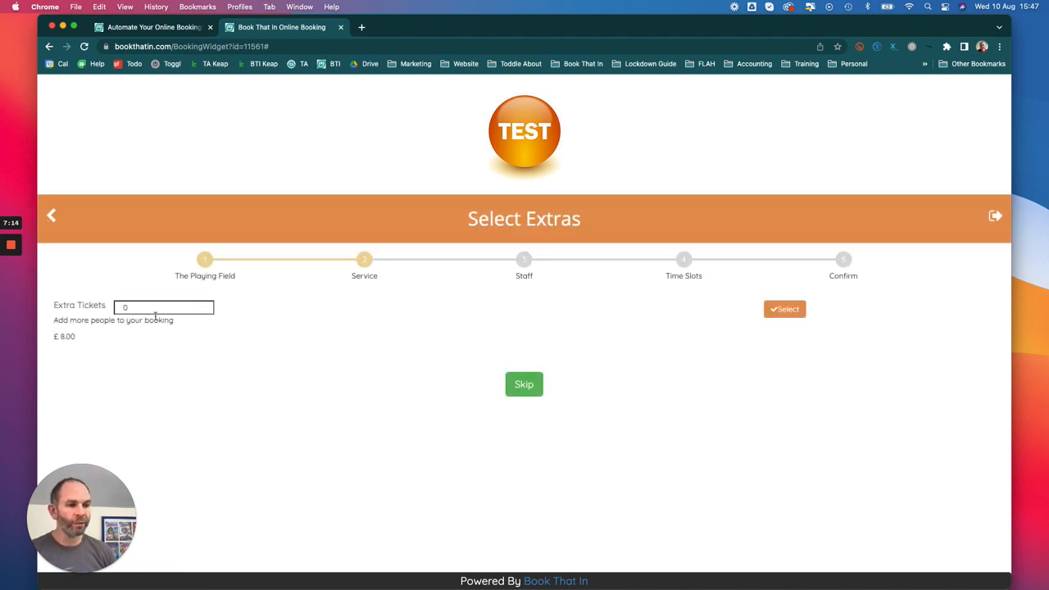
- Add 3 Extra Tickets to the booking, continue to the confirmation form and review its cost and participant sections
{"action": "triple_click", "coordinate": [200, 304]}
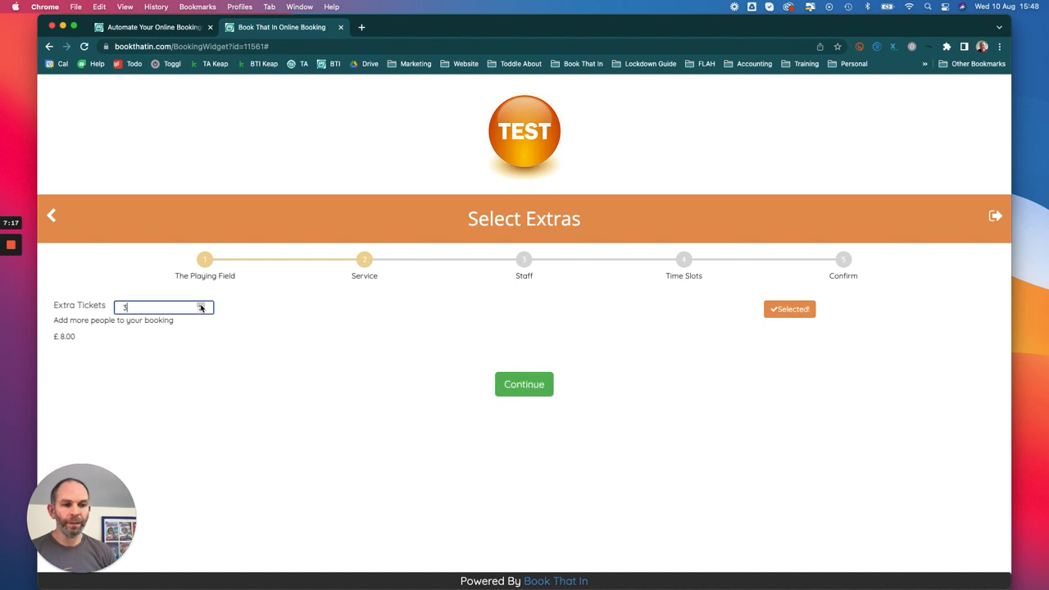
{"action": "left_click", "coordinate": [546, 389]}
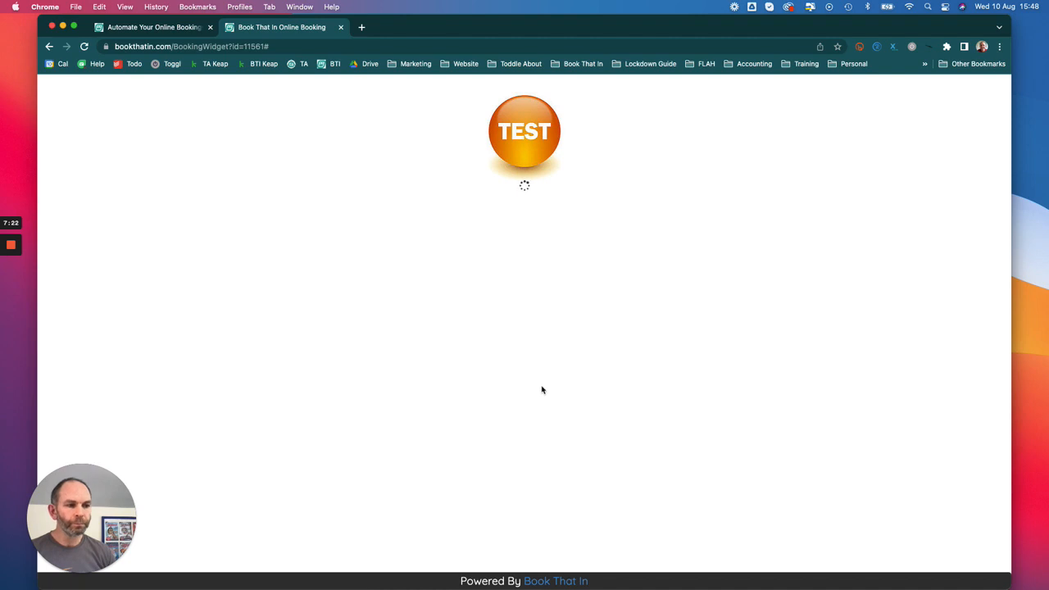
{"action": "scroll", "coordinate": [514, 358], "scroll_direction": "down", "scroll_amount": 1}
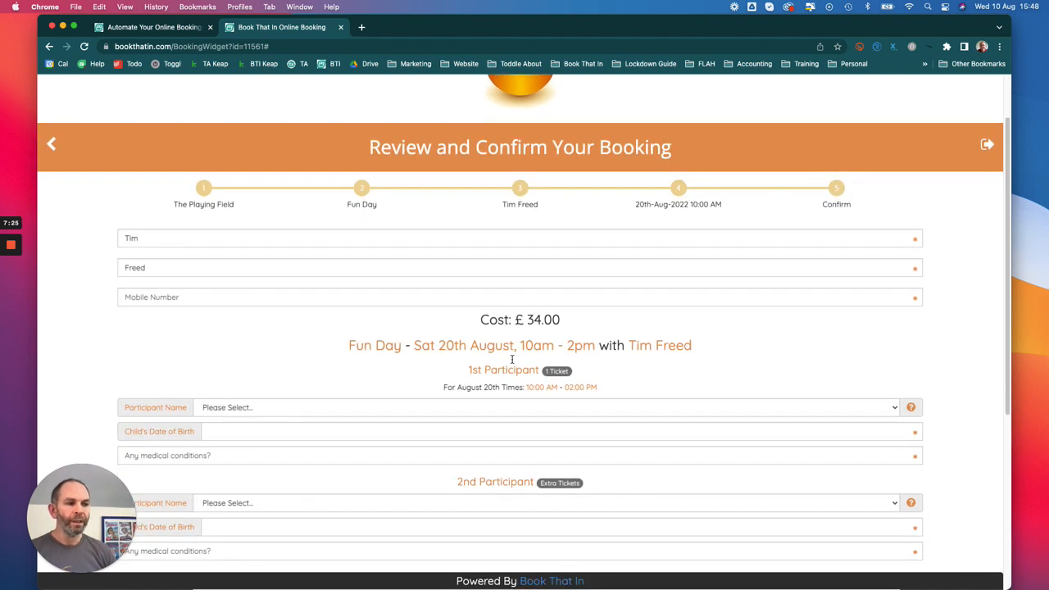
- Check the booking's total cost and look through the 1st to 4th Participant sections of the confirmation form
{"action": "left_click_drag", "start_coordinate": [529, 295], "coordinate": [558, 296]}
{"action": "left_click", "coordinate": [552, 297]}
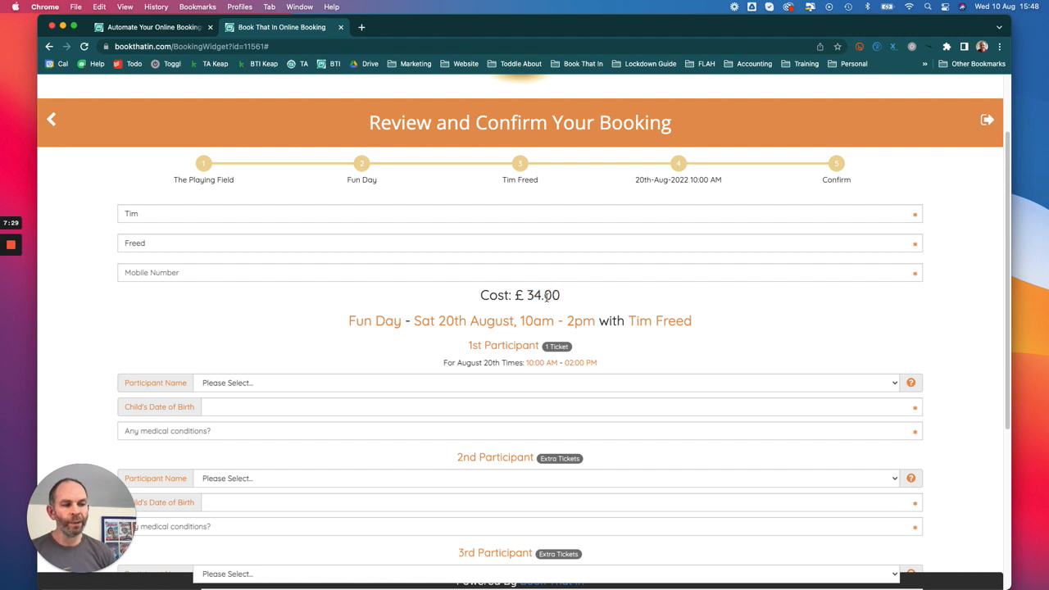
{"action": "left_click_drag", "start_coordinate": [514, 297], "coordinate": [554, 295]}
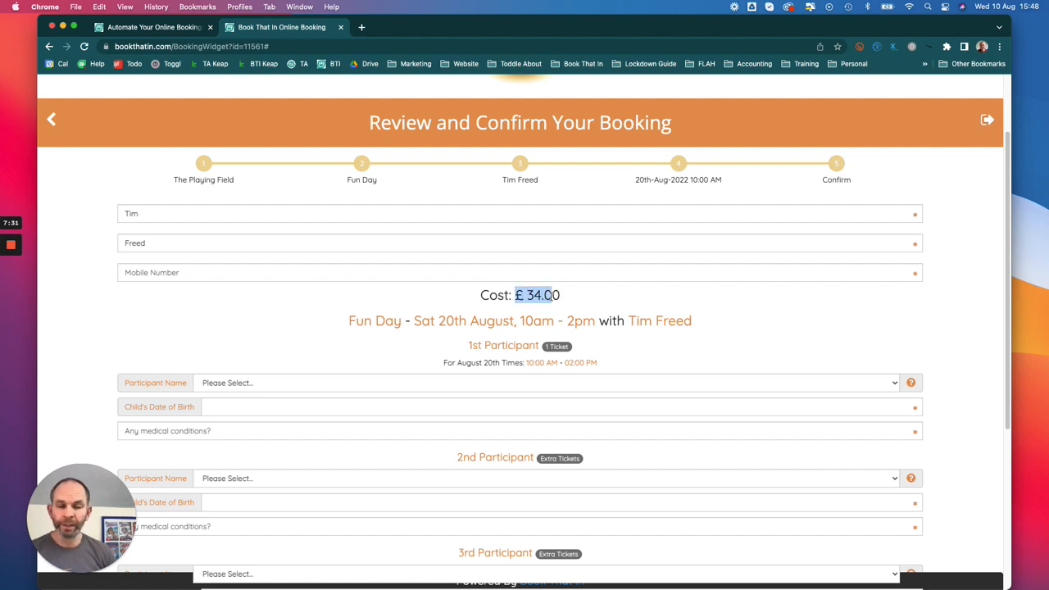
{"action": "left_click", "coordinate": [525, 319]}
{"action": "scroll", "coordinate": [524, 318], "scroll_direction": "down", "scroll_amount": 5}
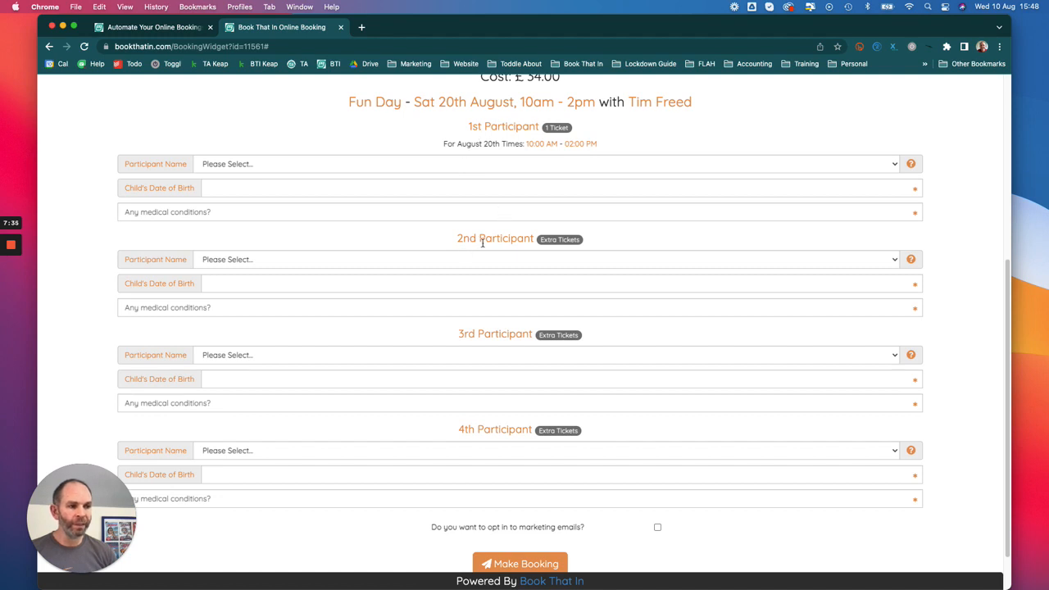
{"action": "scroll", "coordinate": [490, 433], "scroll_direction": "down", "scroll_amount": 1}
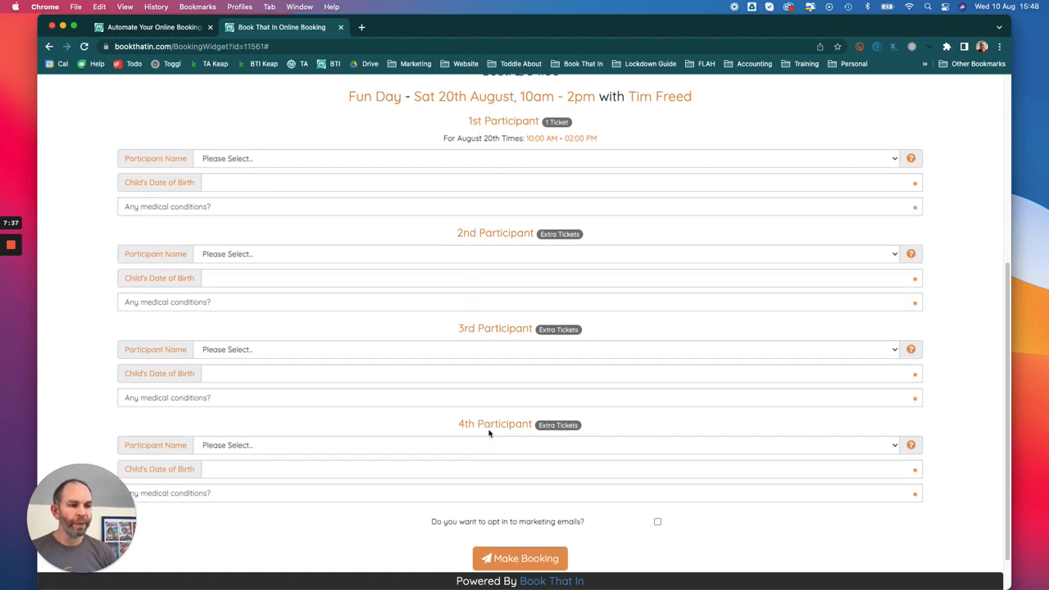
{"action": "scroll", "coordinate": [489, 433], "scroll_direction": "up", "scroll_amount": 5}
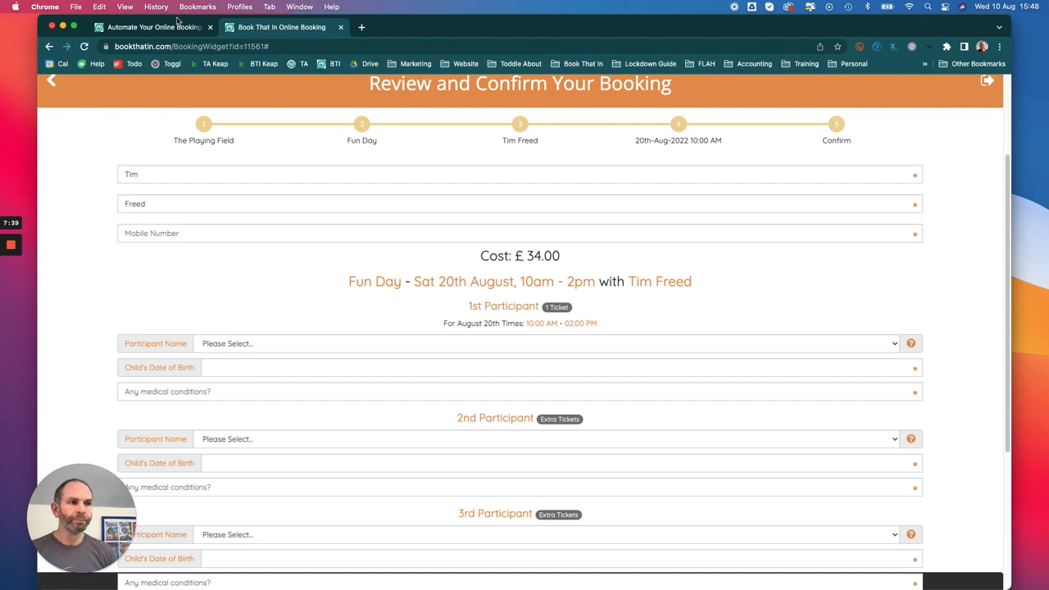
- Return to the price band management page and rename the Extra Tickets extra as "Extra Adult"
{"action": "left_click", "coordinate": [177, 26]}
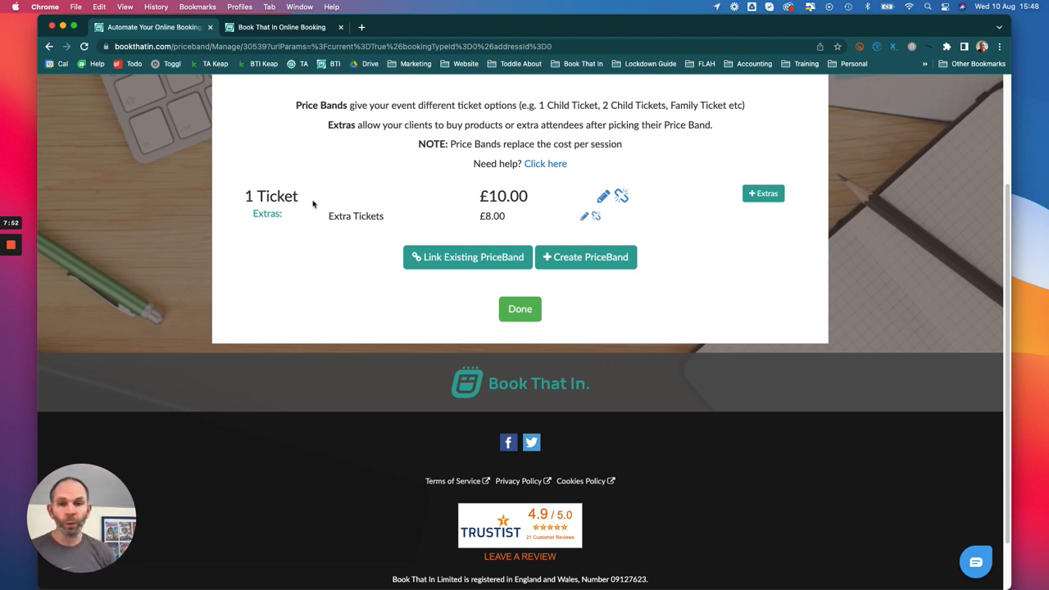
{"action": "left_click", "coordinate": [584, 220]}
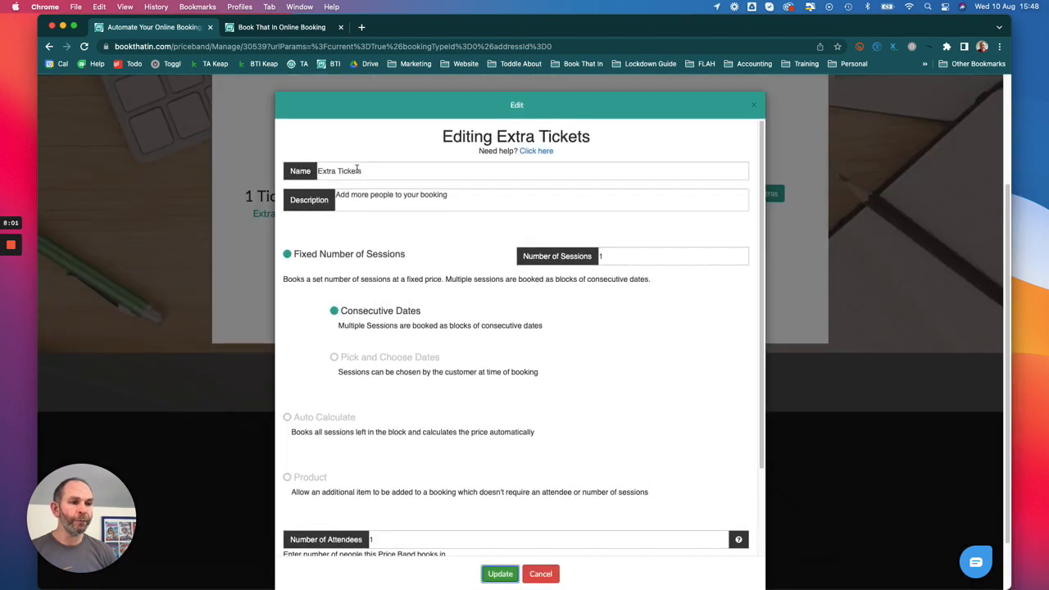
{"action": "double_click", "coordinate": [356, 170]}
{"action": "type", "text": "Adul"}
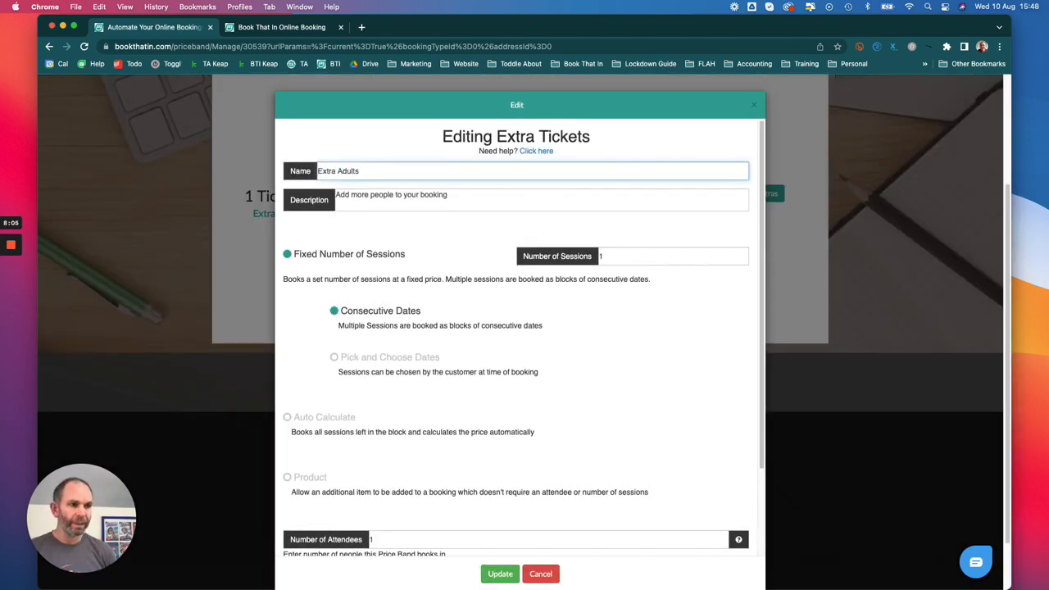
{"action": "type", "text": "t"}
- Change the extra's description to "Add more adults to your booking" and save the extra
{"action": "scroll", "coordinate": [494, 428], "scroll_direction": "down", "scroll_amount": 5}
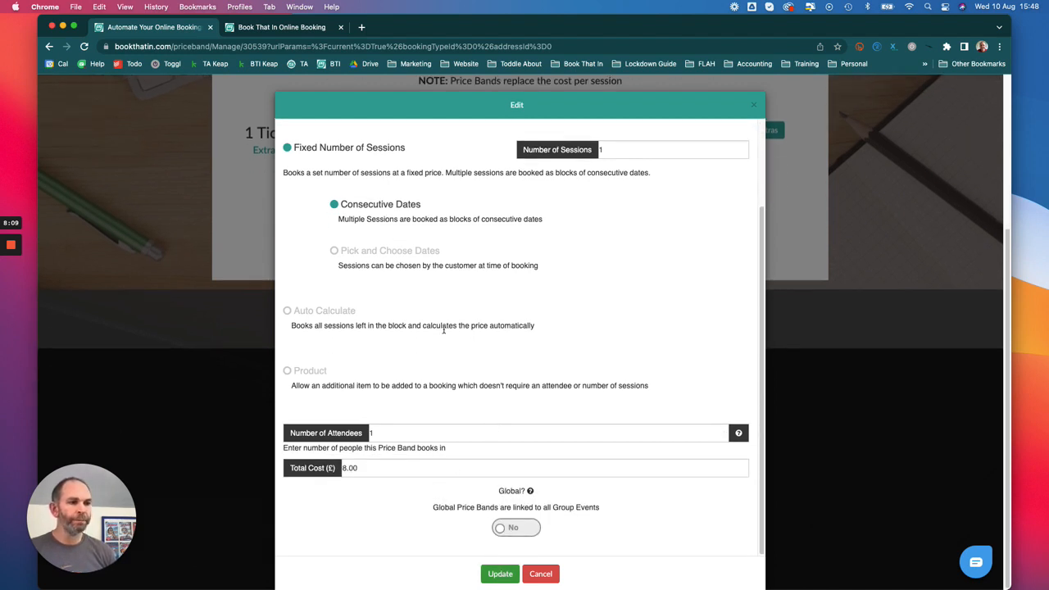
{"action": "scroll", "coordinate": [445, 328], "scroll_direction": "up", "scroll_amount": 3}
{"action": "double_click", "coordinate": [378, 196]}
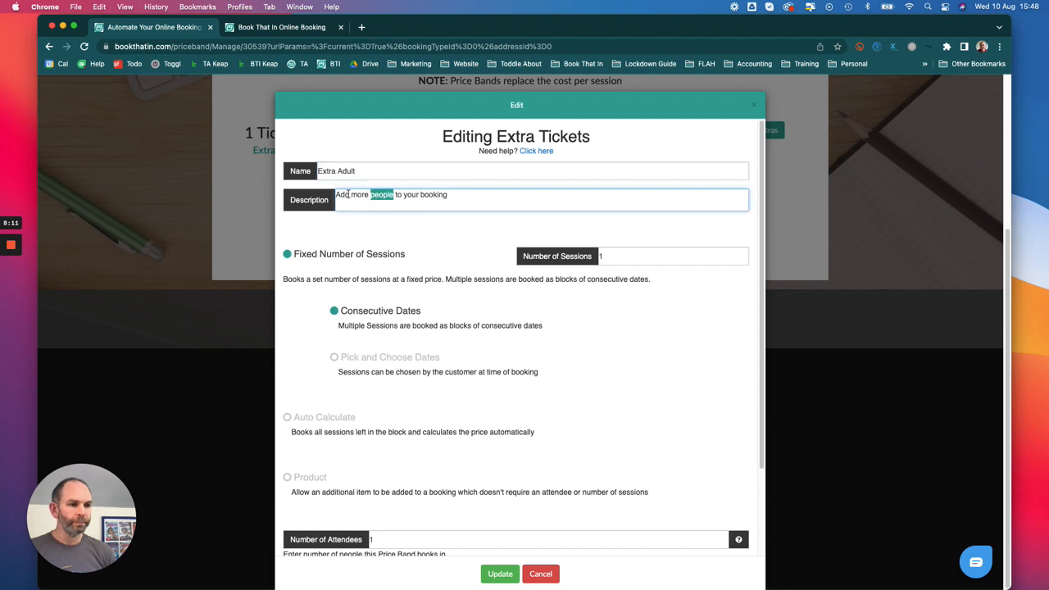
{"action": "type", "text": "adults"}
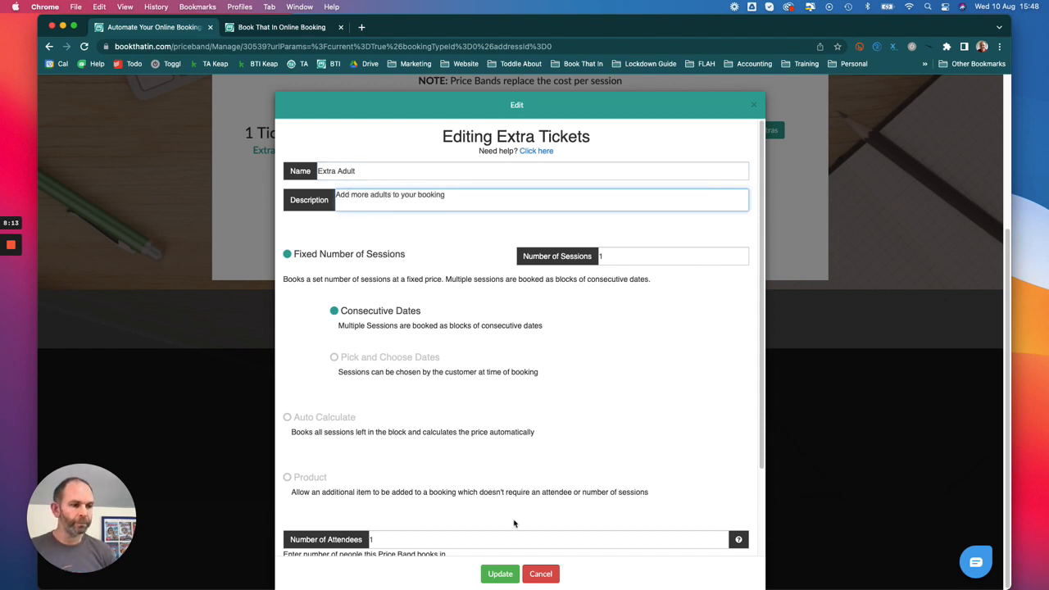
{"action": "left_click", "coordinate": [500, 576]}
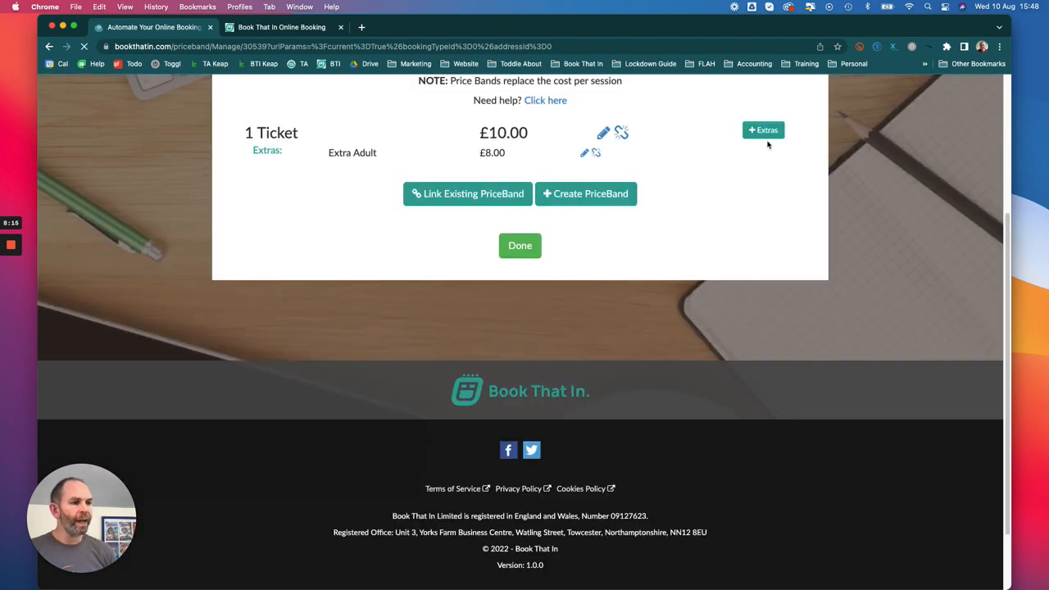
- Create a new extra for the 1 Ticket price band and name it "Extra Child"
{"action": "left_click", "coordinate": [771, 133]}
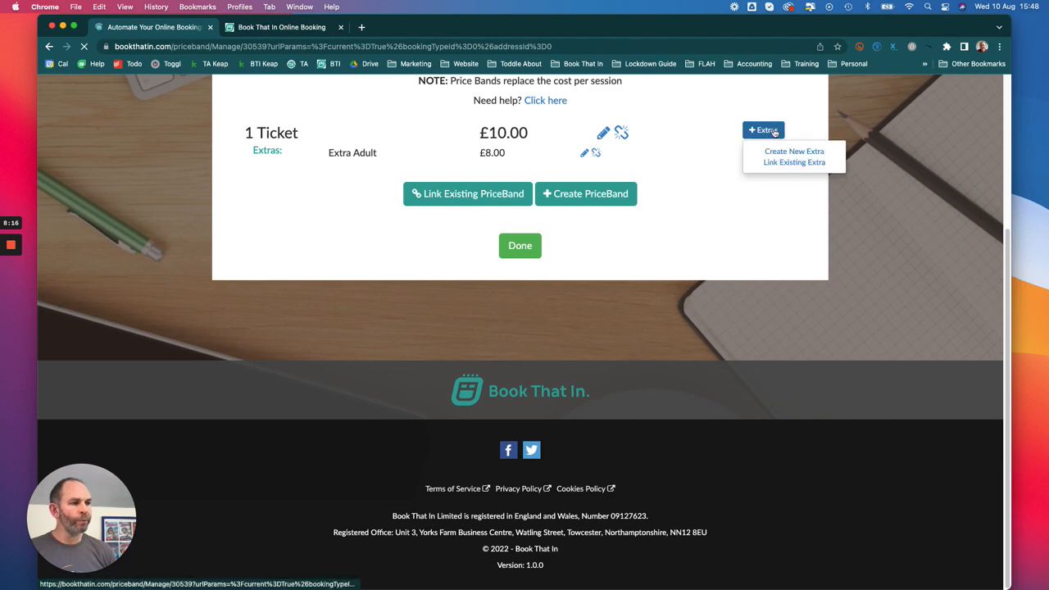
{"action": "left_click", "coordinate": [781, 156]}
{"action": "left_click", "coordinate": [774, 136]}
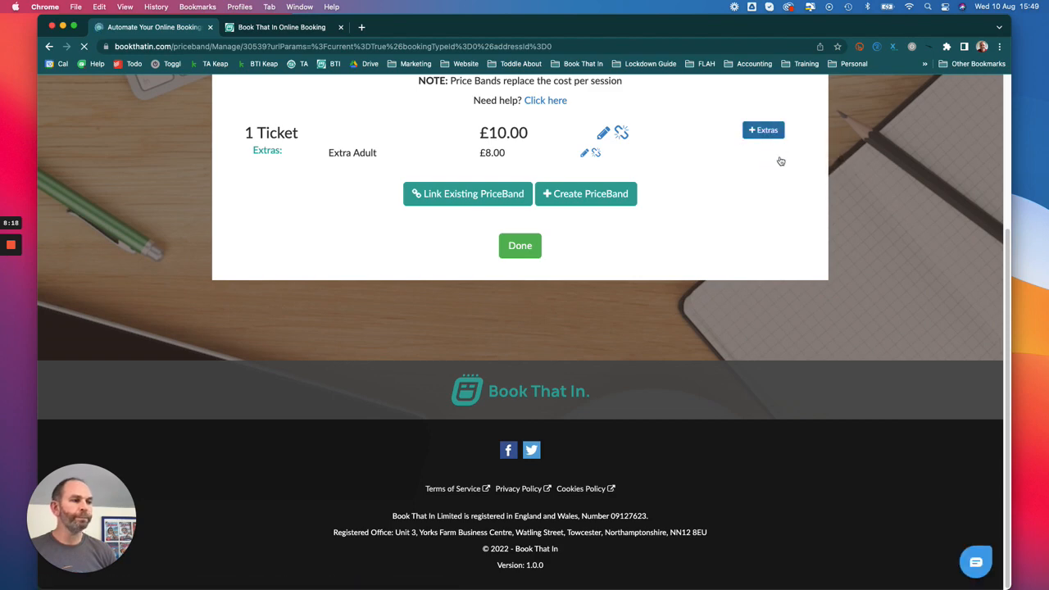
{"action": "left_click", "coordinate": [773, 149]}
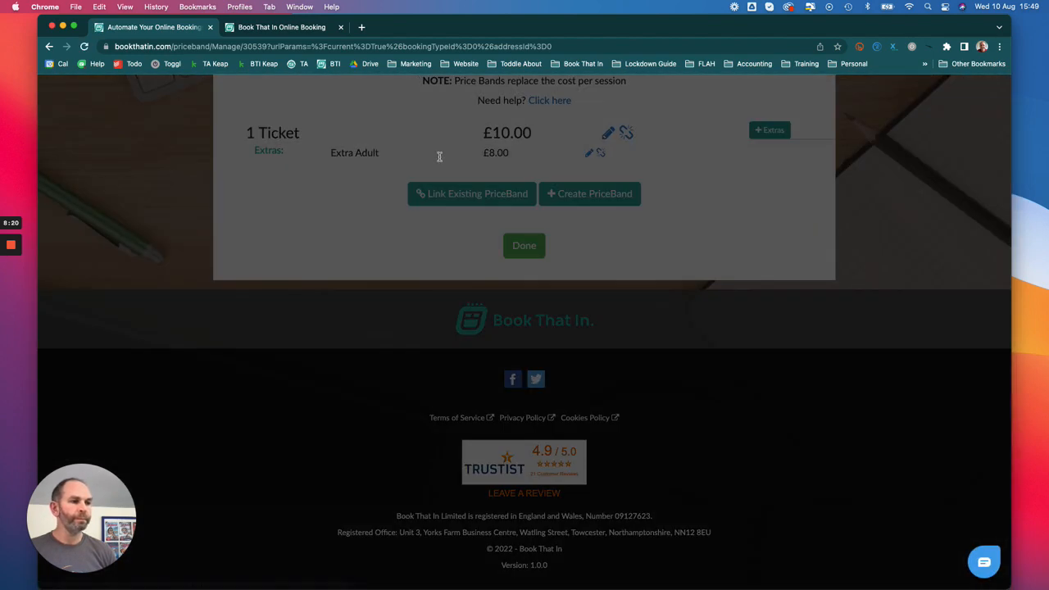
{"action": "left_click", "coordinate": [391, 153]}
{"action": "type", "text": "E"}
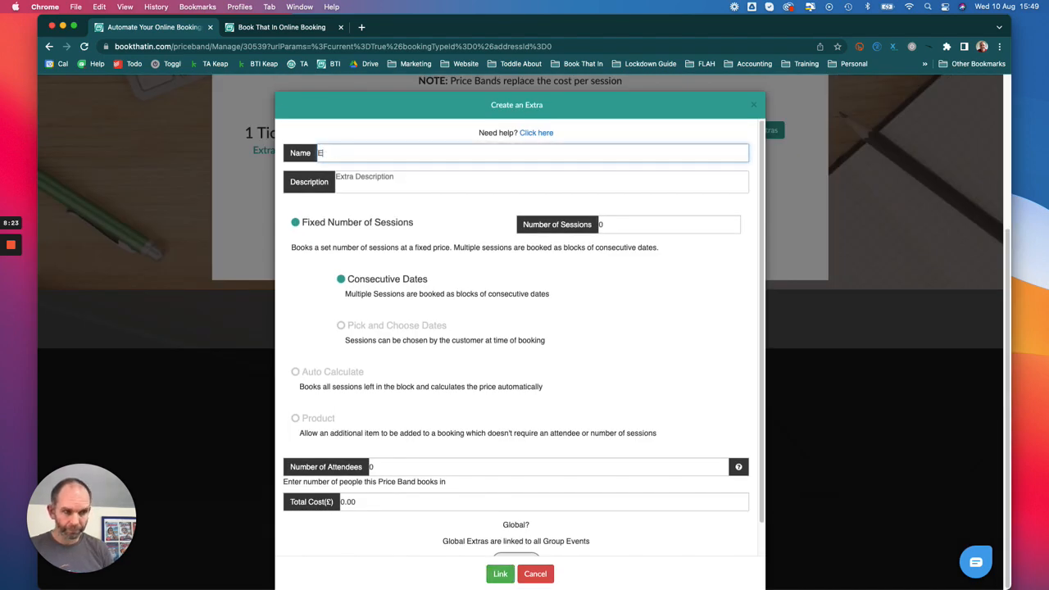
{"action": "type", "text": "xtra Child"}
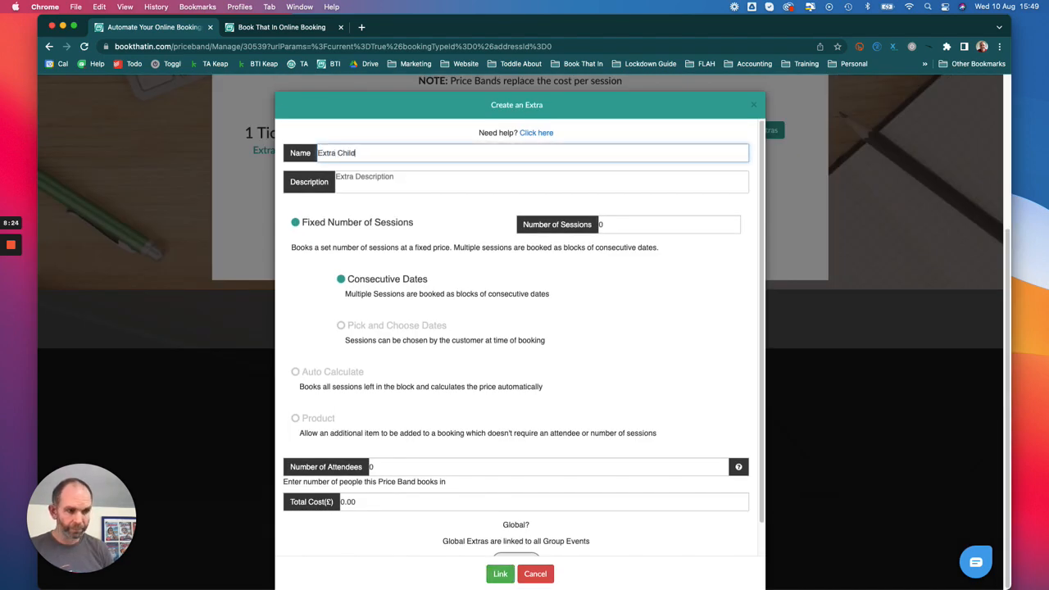
- Describe the new extra as "Add extra children to your booking"
{"action": "left_click", "coordinate": [404, 174]}
{"action": "type", "text": "Add "}
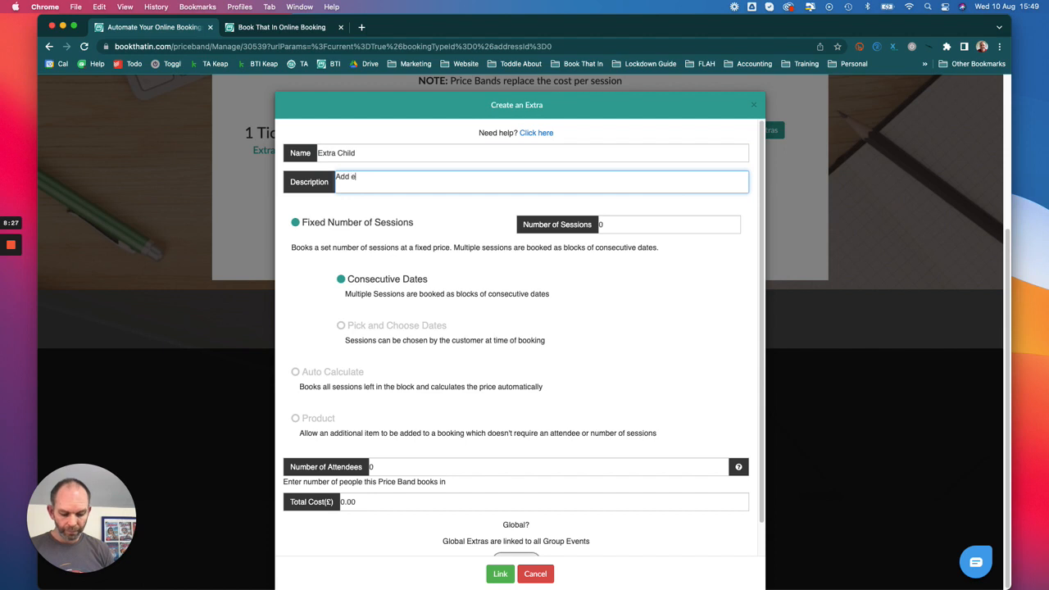
{"action": "type", "text": "extra child"}
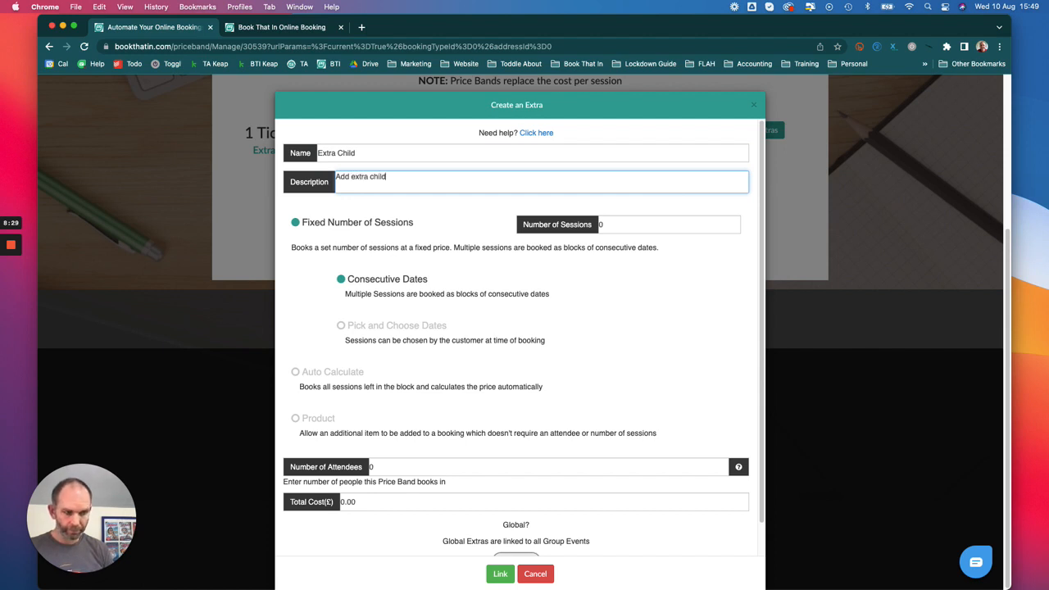
{"action": "type", "text": "ren to your booking"}
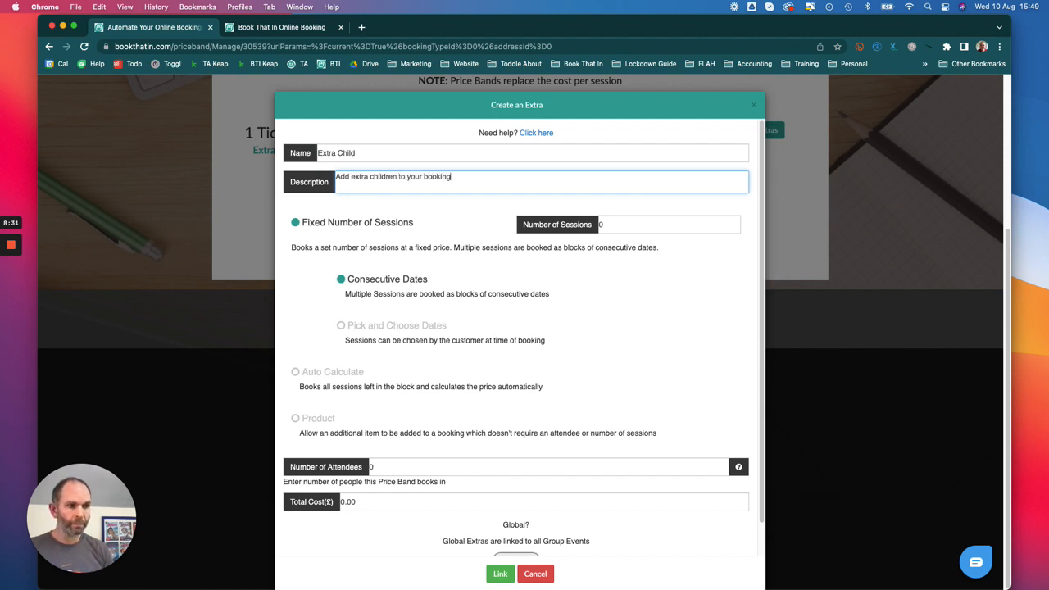
- Set the Extra Child extra to 1 session, 1 attendee and a total cost of £5, and link it to the price band
{"action": "left_click_drag", "start_coordinate": [613, 225], "coordinate": [585, 223]}
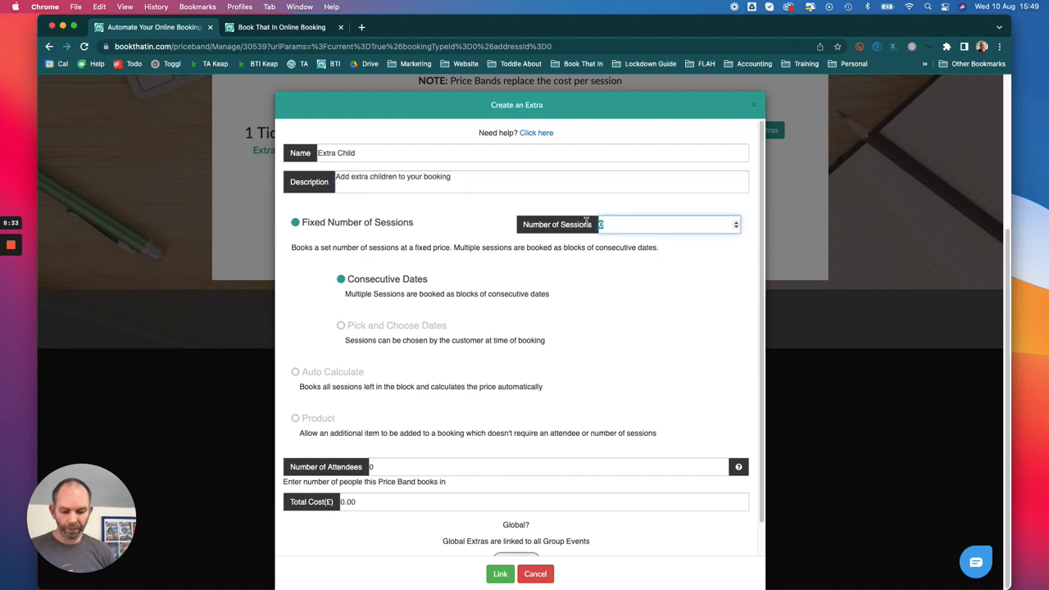
{"action": "type", "text": "1"}
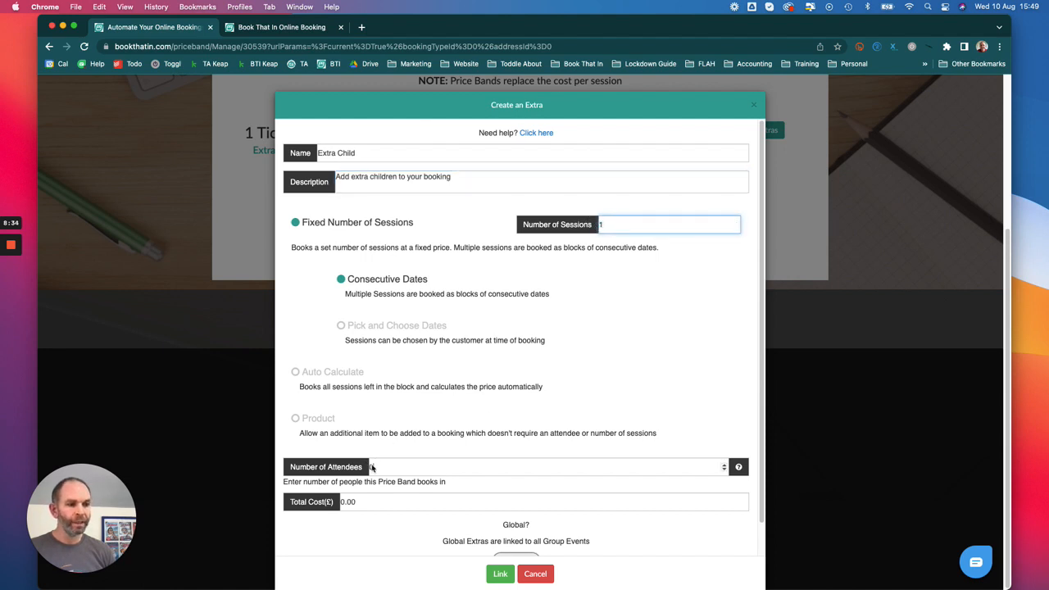
{"action": "left_click_drag", "start_coordinate": [370, 466], "coordinate": [375, 467]}
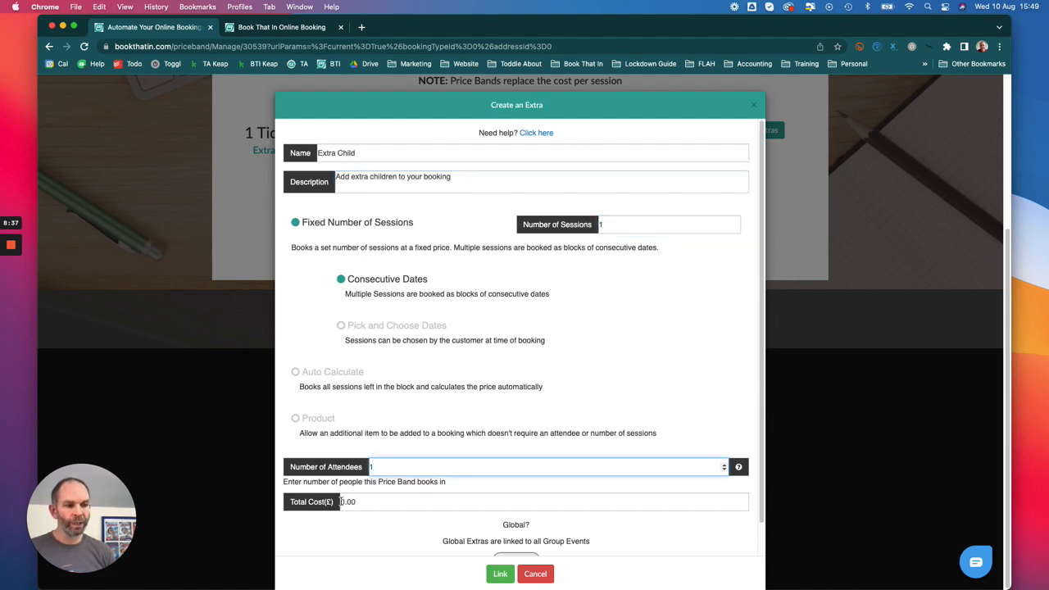
{"action": "left_click_drag", "start_coordinate": [327, 501], "coordinate": [358, 502]}
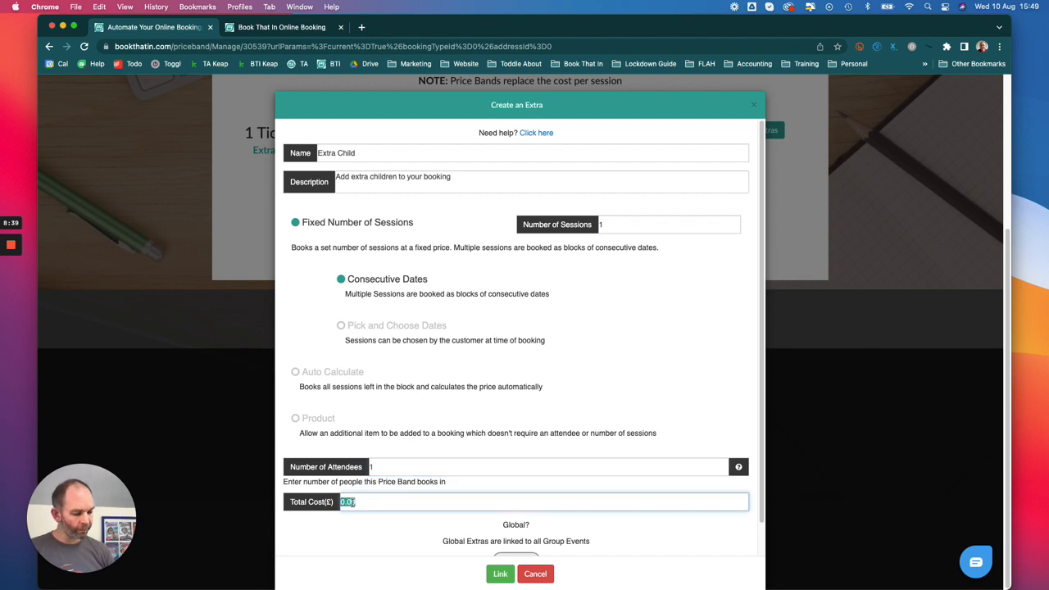
{"action": "type", "text": "5"}
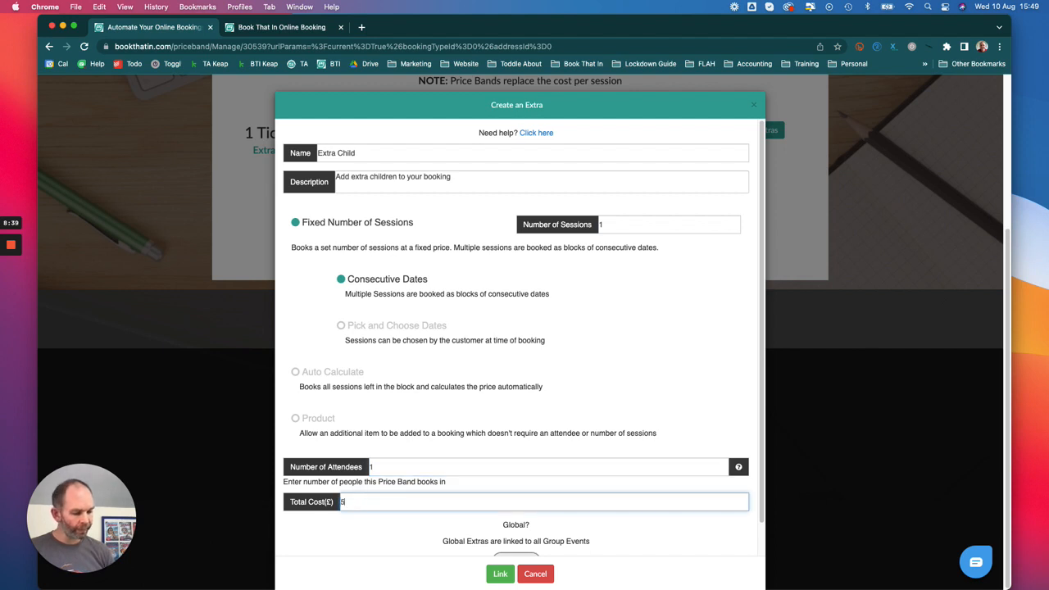
{"action": "left_click", "coordinate": [497, 574]}
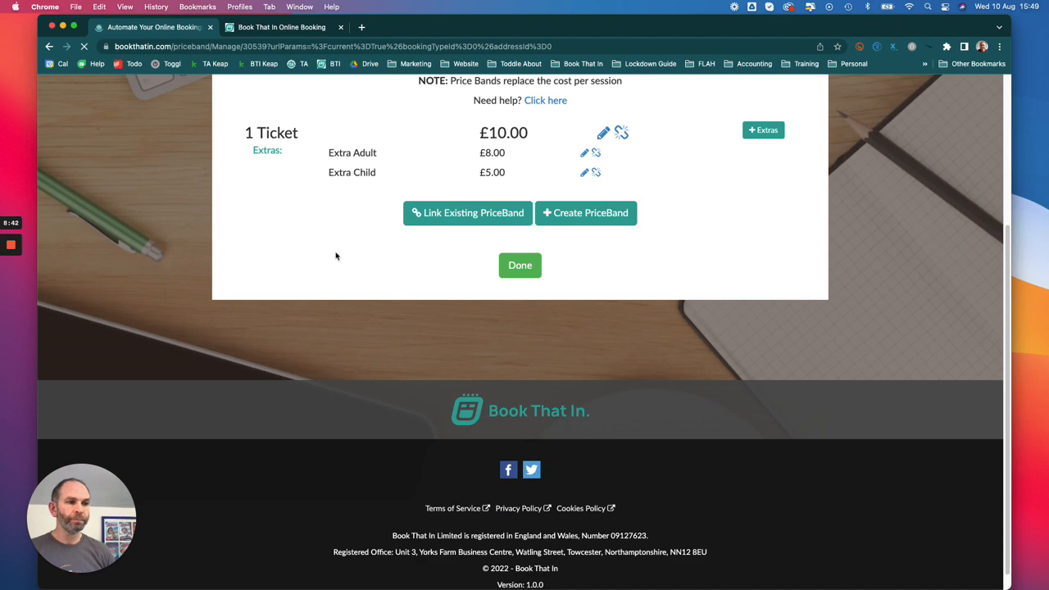
- Go back to the online booking page, start the Fun Day booking again and pick the 1 Ticket price band
{"action": "left_click", "coordinate": [285, 27]}
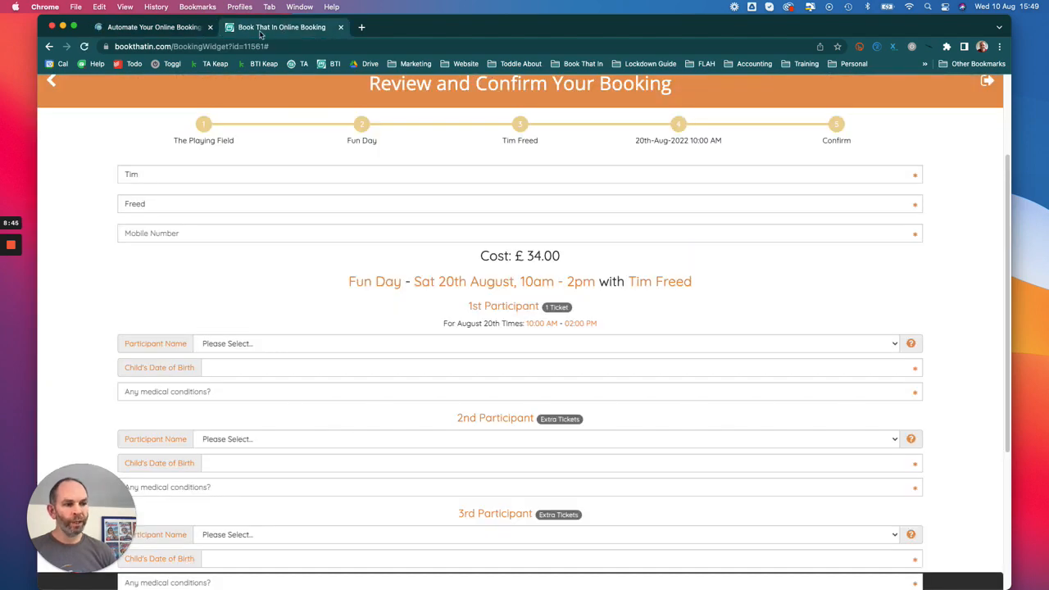
{"action": "left_click", "coordinate": [52, 80]}
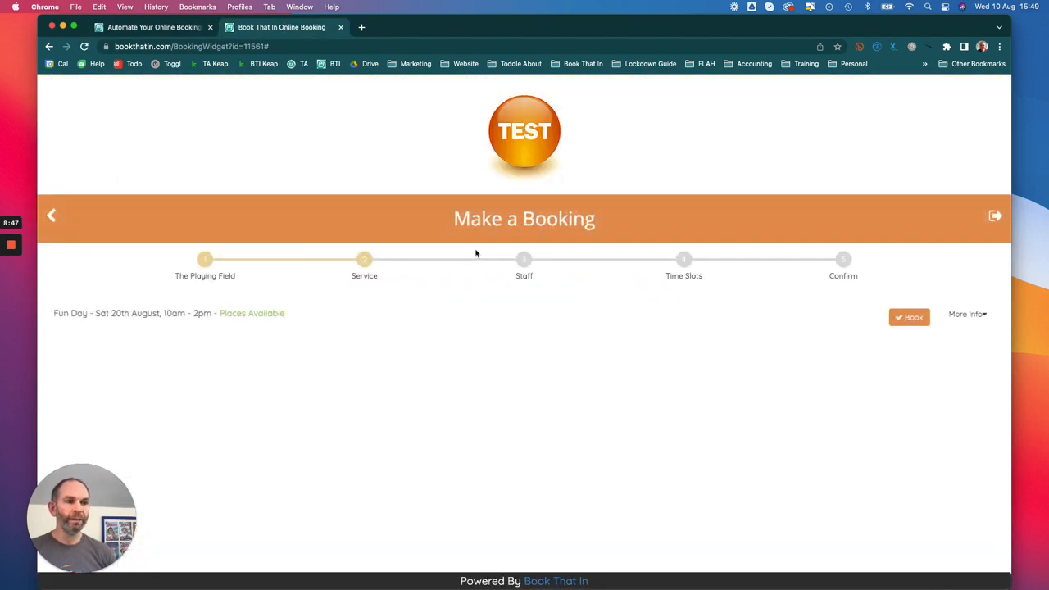
{"action": "left_click", "coordinate": [912, 316]}
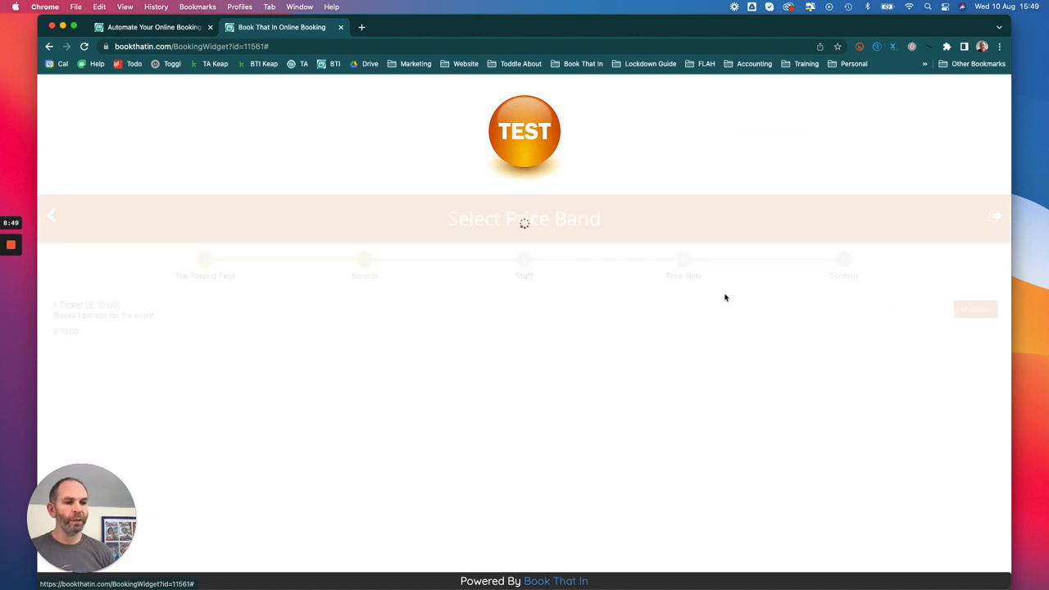
{"action": "left_click", "coordinate": [980, 311]}
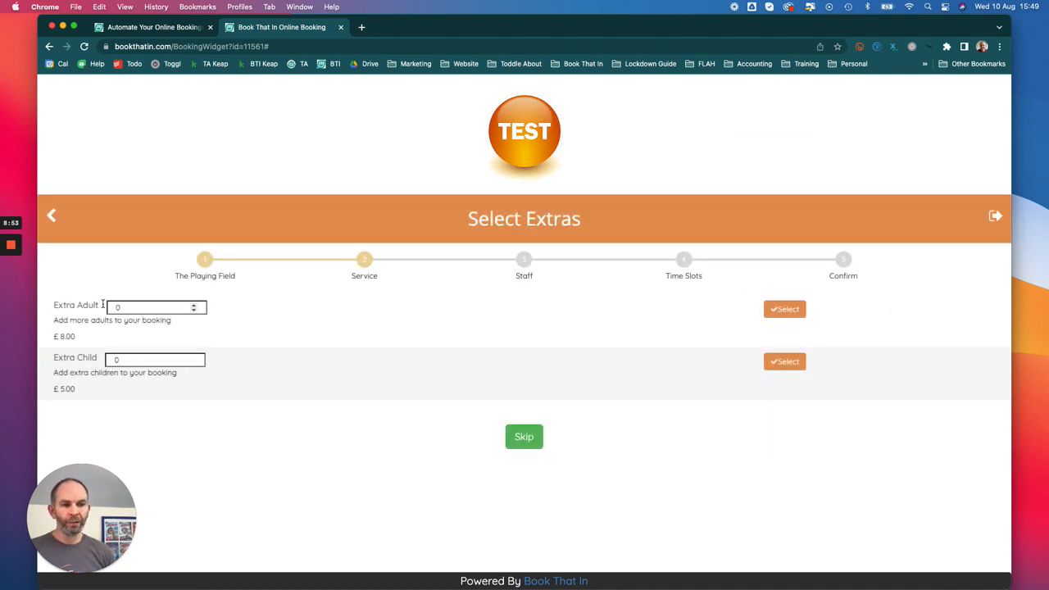
- Add 1 Extra Adult and 2 Extra Child to the booking, and review the cost and participants on the confirmation form
{"action": "double_click", "coordinate": [116, 307]}
{"action": "type", "text": "1"}
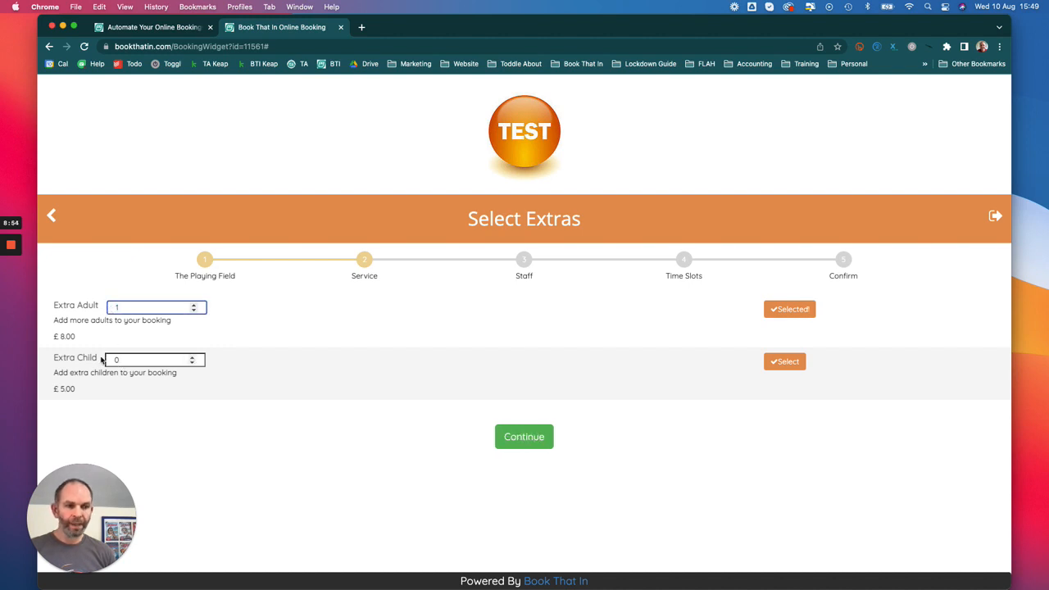
{"action": "double_click", "coordinate": [114, 361]}
{"action": "type", "text": "1"}
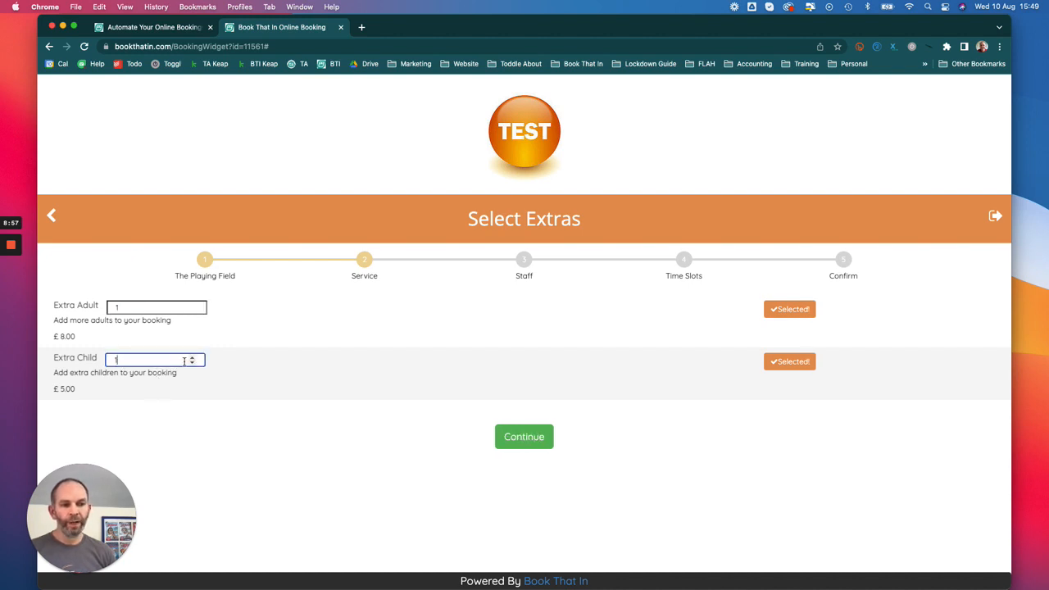
{"action": "left_click", "coordinate": [192, 358]}
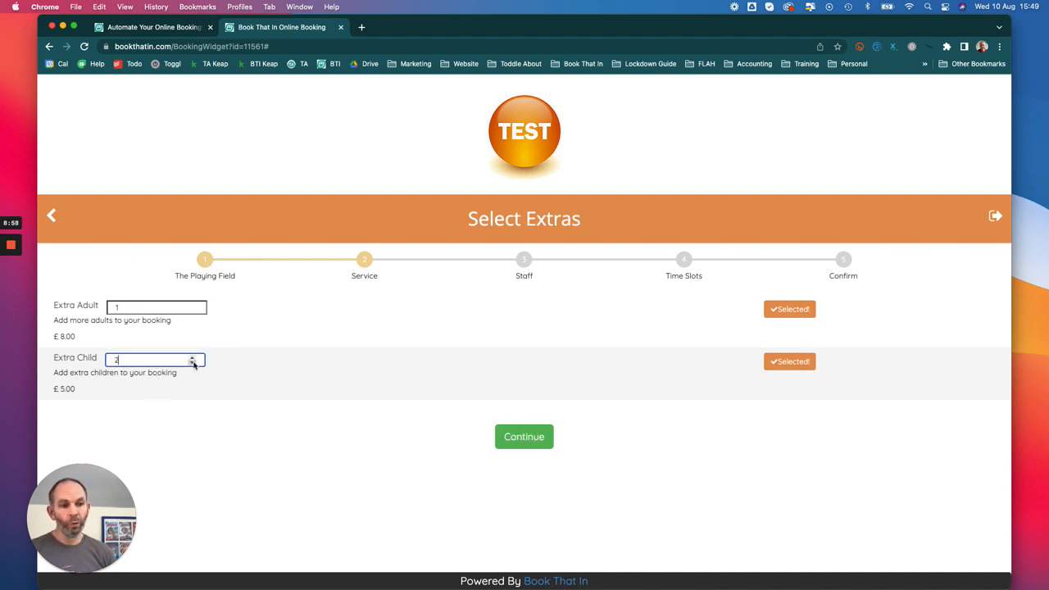
{"action": "left_click", "coordinate": [525, 436]}
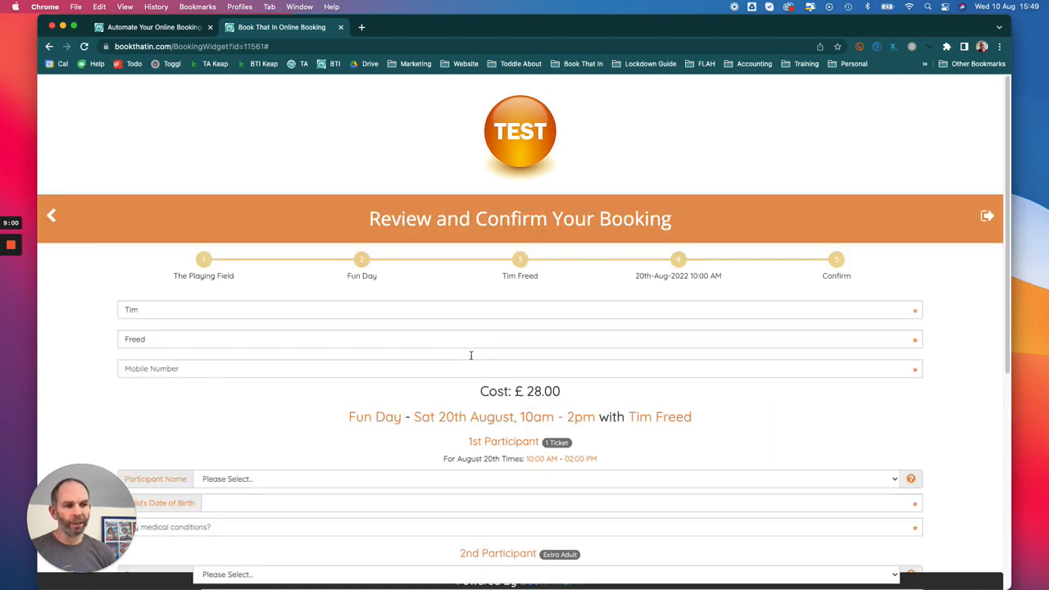
{"action": "scroll", "coordinate": [482, 352], "scroll_direction": "down", "scroll_amount": 9}
{"action": "scroll", "coordinate": [483, 352], "scroll_direction": "up", "scroll_amount": 2}
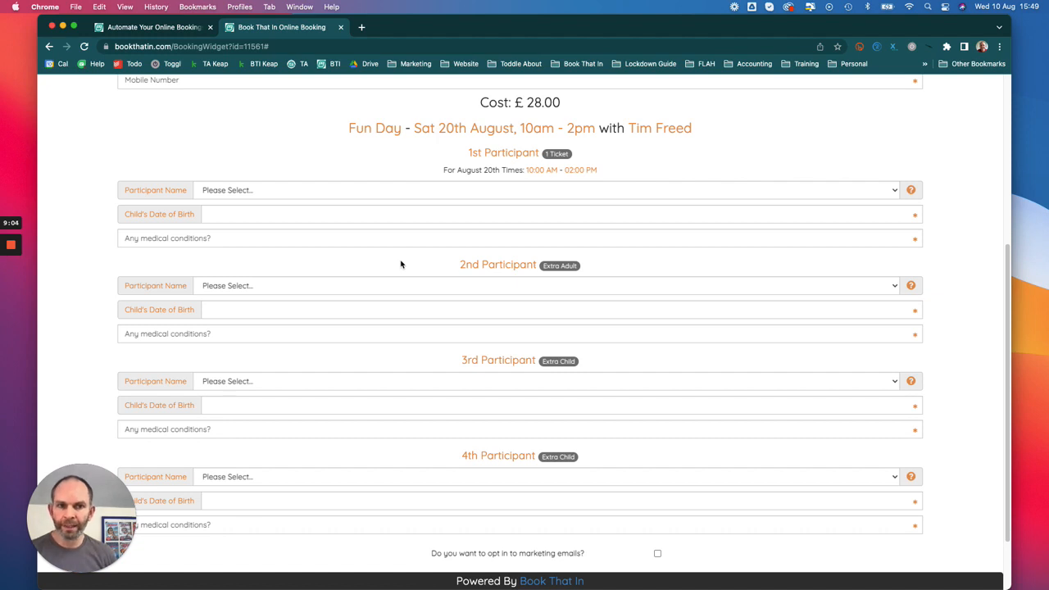
{"action": "scroll", "coordinate": [381, 265], "scroll_direction": "up", "scroll_amount": 3}
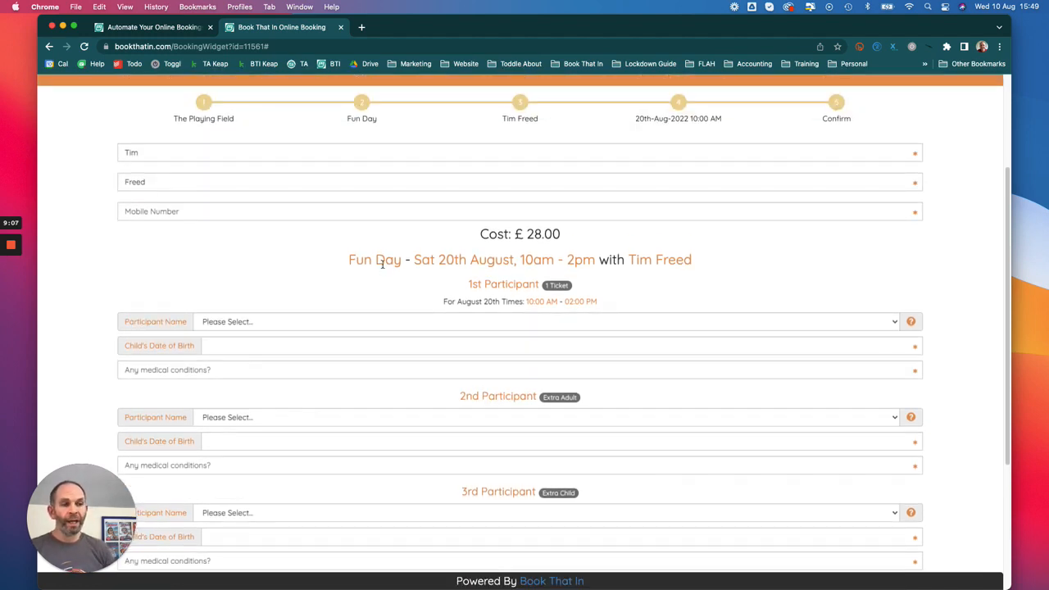